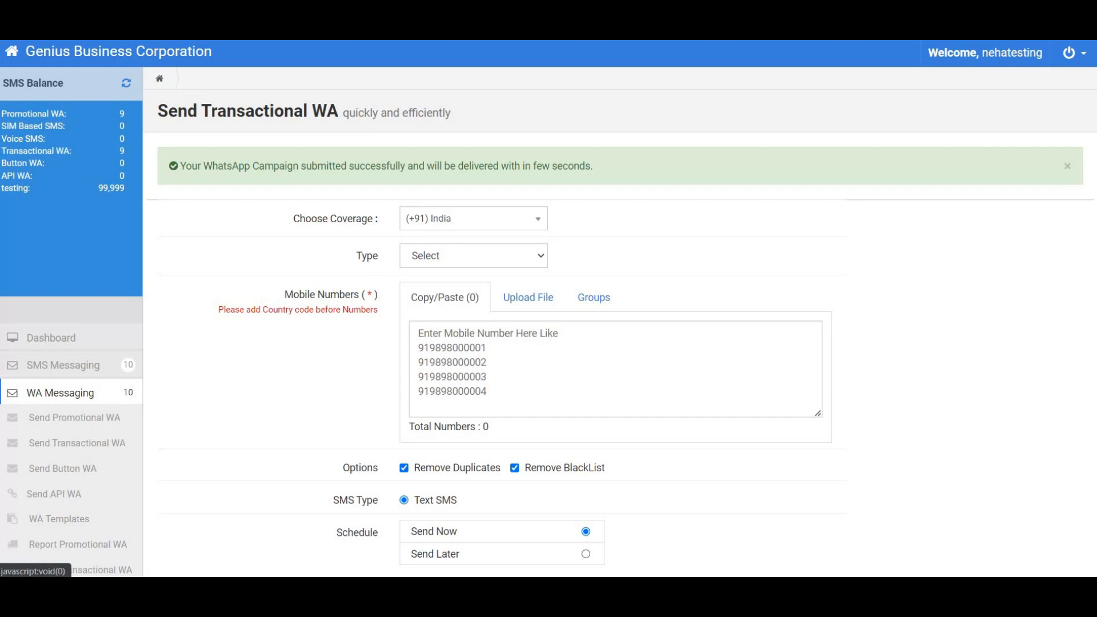
- Set the WhatsApp message type to Text and enter the recipient's mobile number
{"action": "left_click", "coordinate": [546, 261]}
{"action": "left_click", "coordinate": [423, 286]}
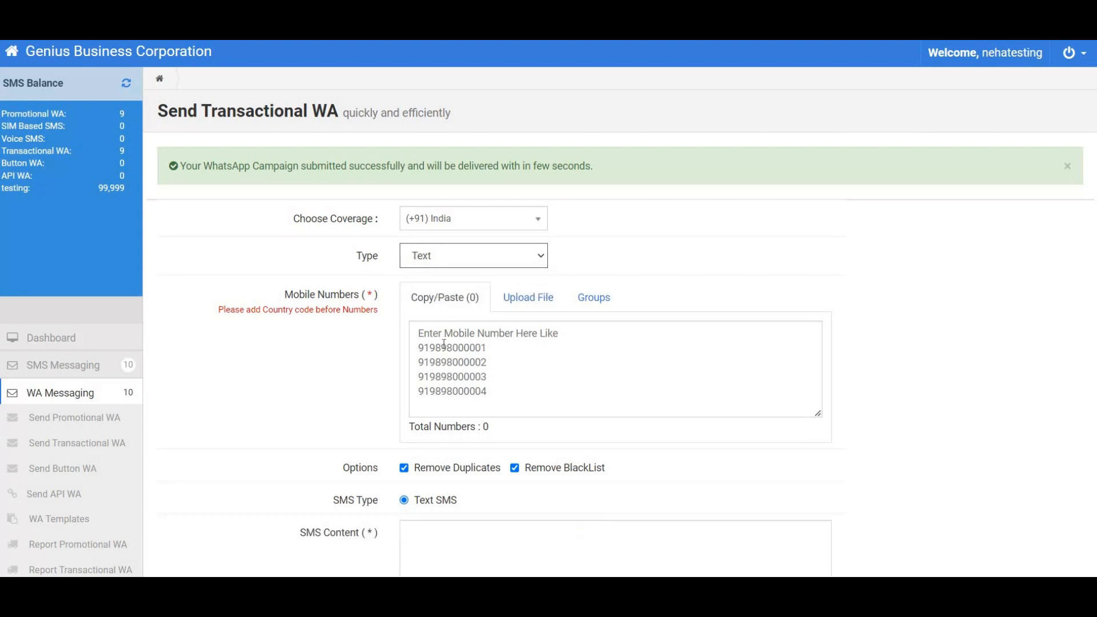
{"action": "left_click", "coordinate": [444, 345]}
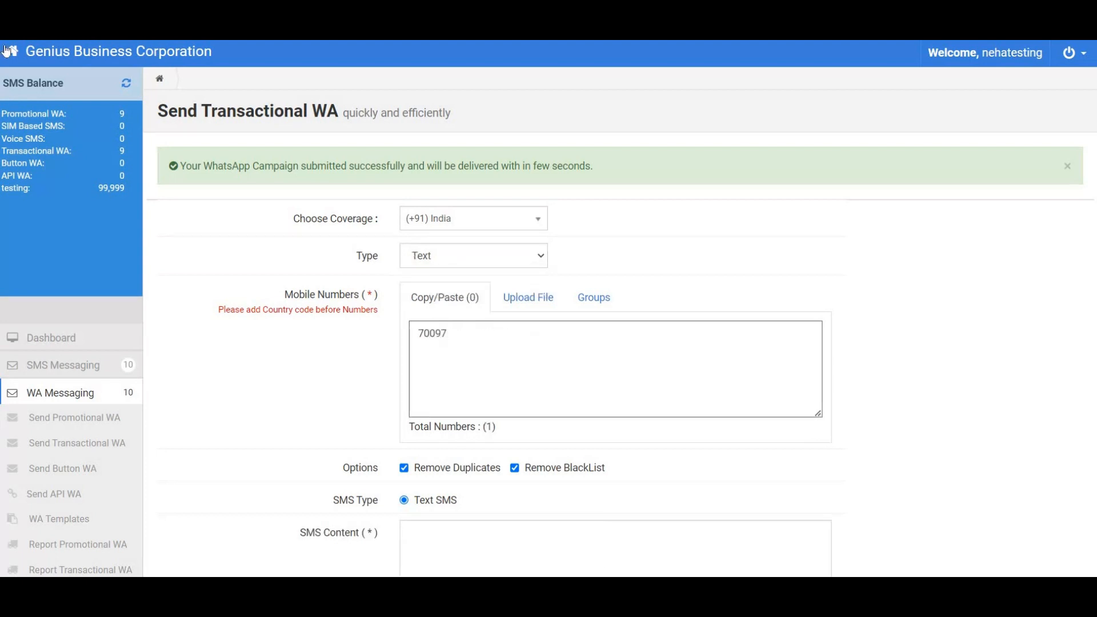
{"action": "scroll", "coordinate": [493, 434], "scroll_direction": "down", "scroll_amount": 4}
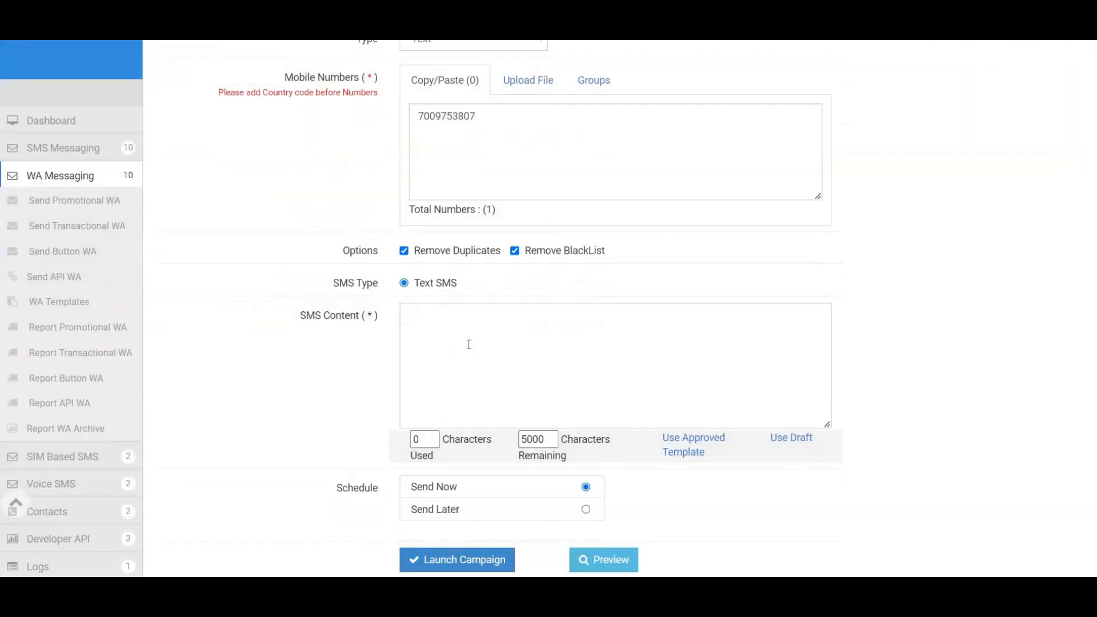
- Focus the SMS Content box, then switch to WhatsApp and select the existing emoji draft
{"action": "left_click", "coordinate": [475, 343]}
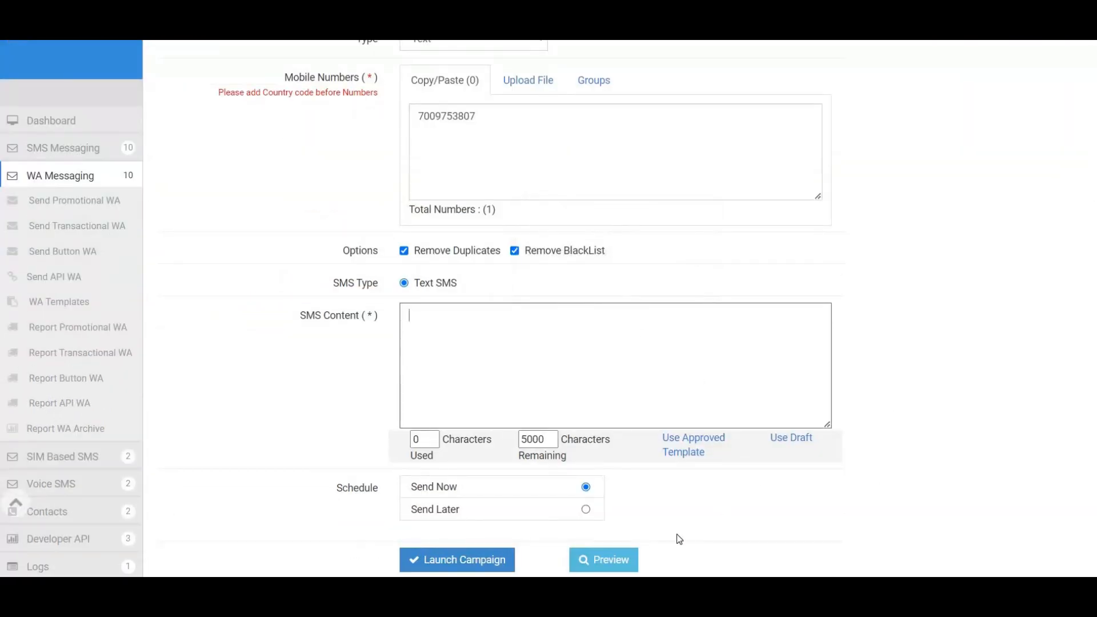
{"action": "key", "text": "alt+Tab"}
{"action": "key", "text": "ctrl+a"}
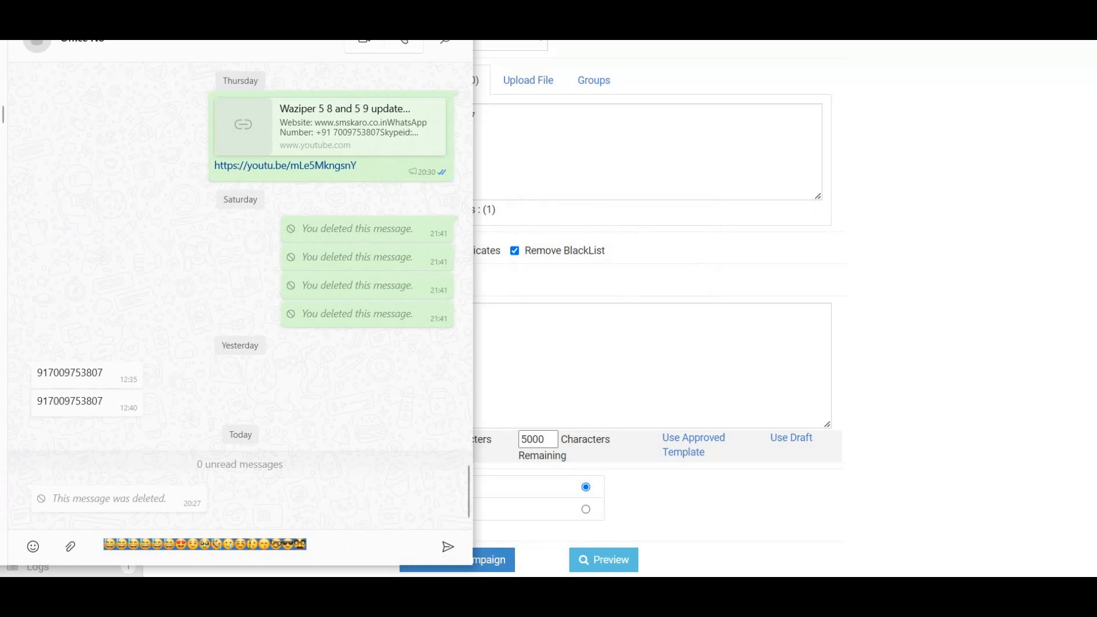
- Compose a new draft of eleven emojis from the WhatsApp emoji picker
{"action": "left_click", "coordinate": [32, 547]}
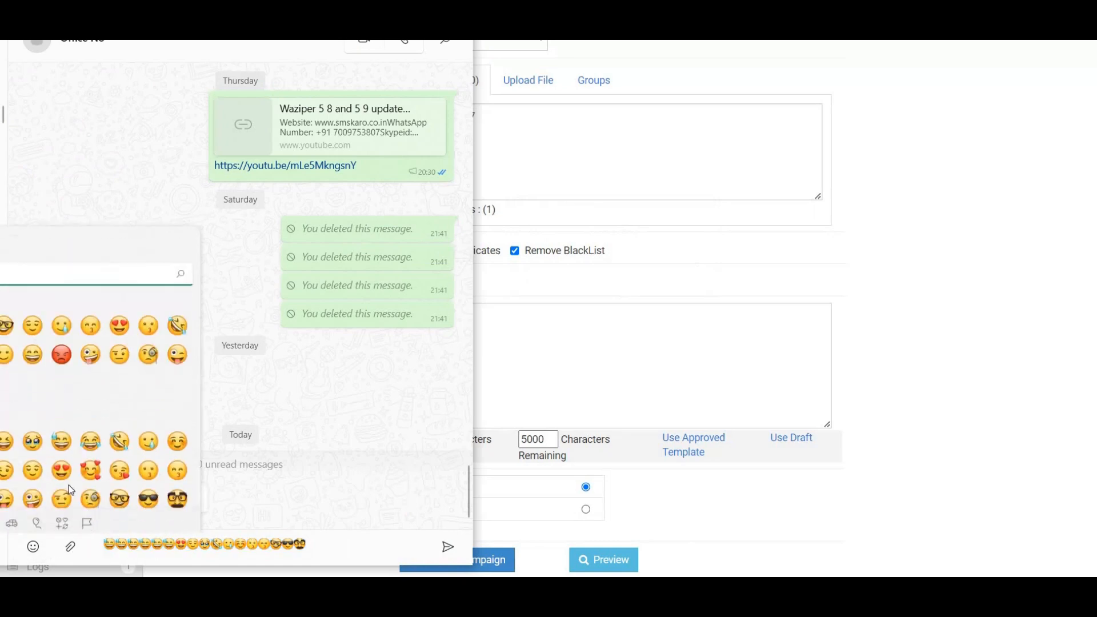
{"action": "left_click", "coordinate": [177, 460]}
{"action": "left_click", "coordinate": [177, 460]}
{"action": "left_click", "coordinate": [177, 461]}
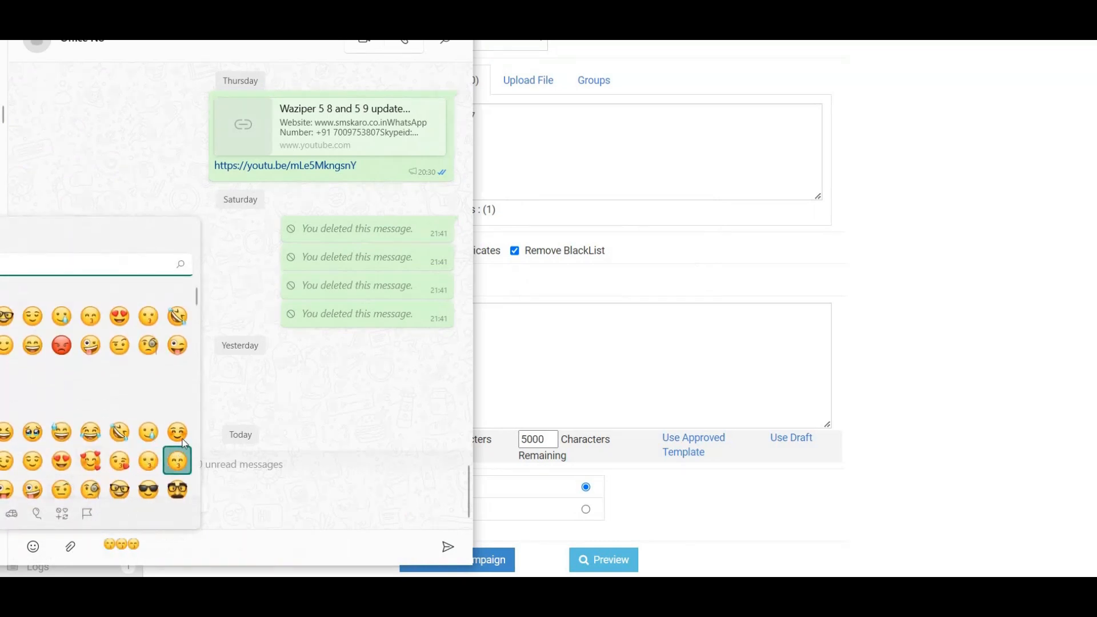
{"action": "left_click", "coordinate": [177, 432]}
{"action": "left_click", "coordinate": [149, 432]}
{"action": "left_click", "coordinate": [120, 432]}
{"action": "left_click", "coordinate": [90, 432]}
{"action": "left_click", "coordinate": [61, 432]}
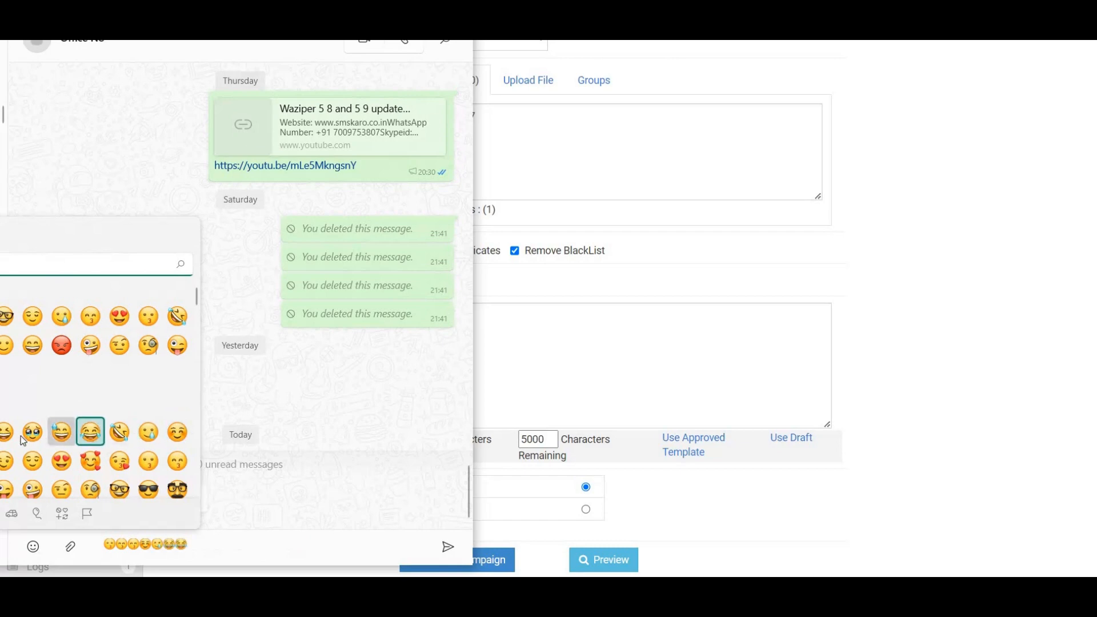
{"action": "left_click", "coordinate": [32, 432]}
{"action": "left_click", "coordinate": [6, 461]}
{"action": "left_click", "coordinate": [32, 461]}
{"action": "left_click", "coordinate": [31, 489]}
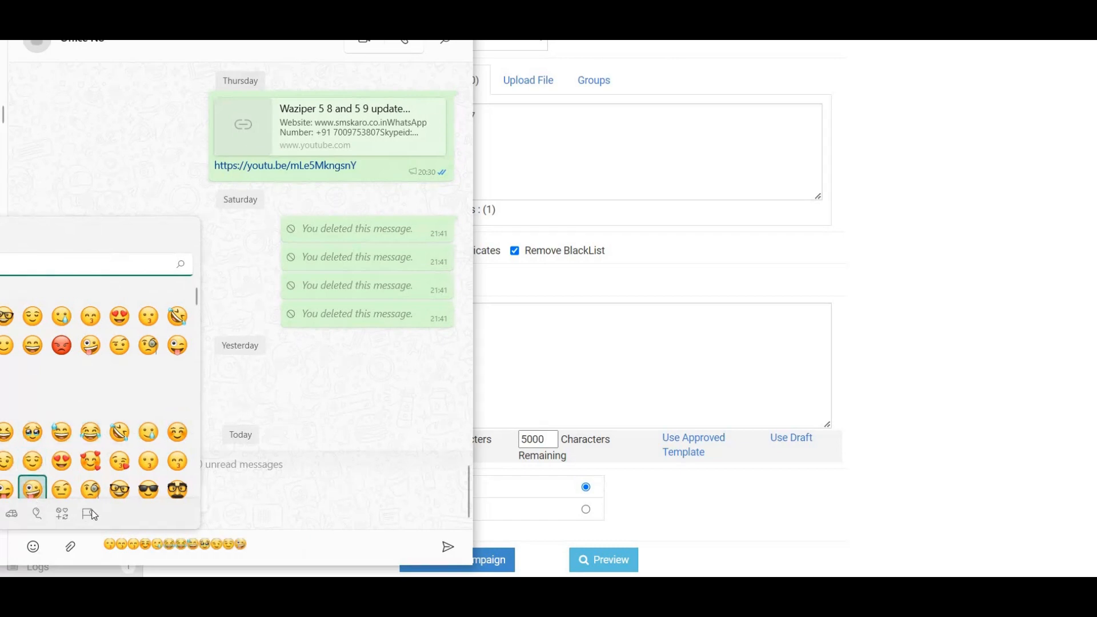
- Close the picker, select the whole emoji draft, and return to the panel's SMS Content box
{"action": "left_click", "coordinate": [289, 551]}
{"action": "left_click_drag", "start_coordinate": [284, 548], "coordinate": [100, 543]}
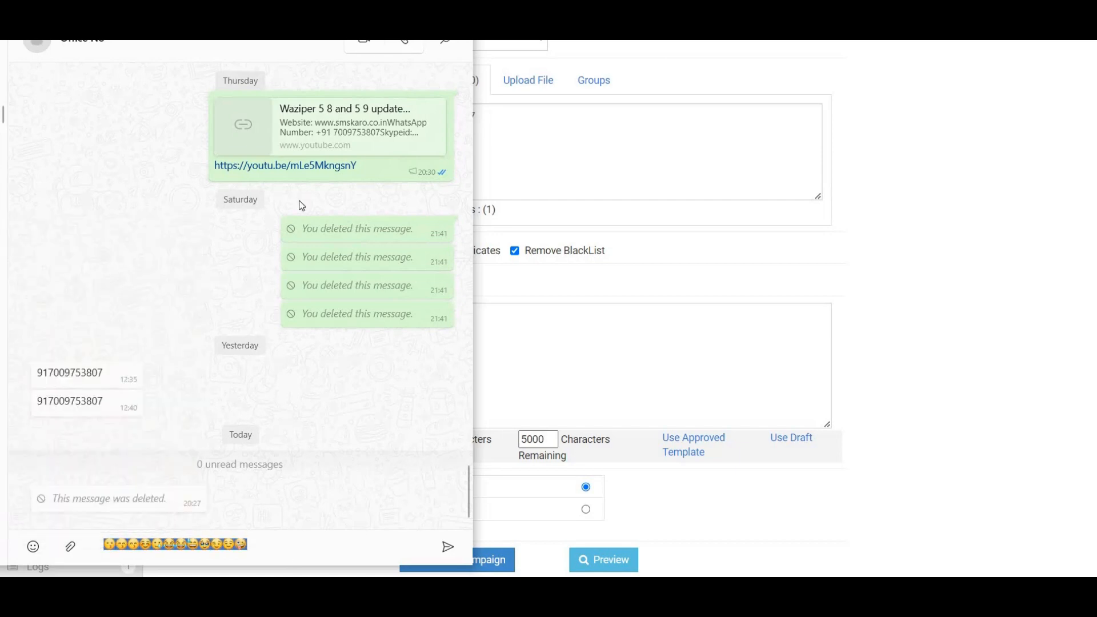
{"action": "left_click", "coordinate": [478, 369]}
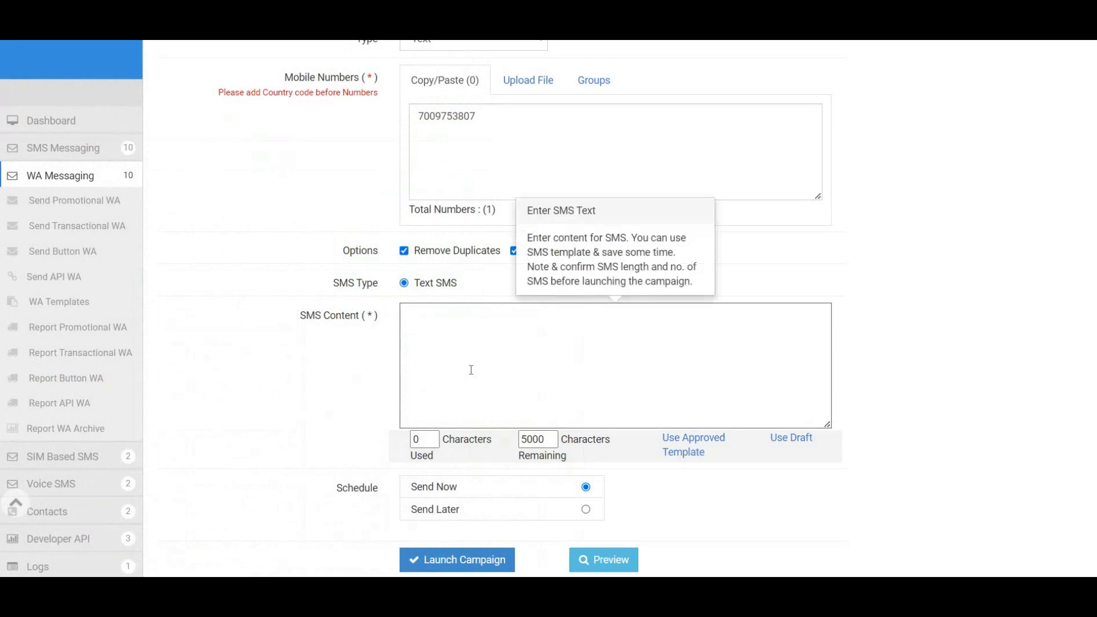
- Paste the emojis into SMS Content, launch the campaign, and leave the HTTP 500 error page
{"action": "key", "text": "ctrl+v"}
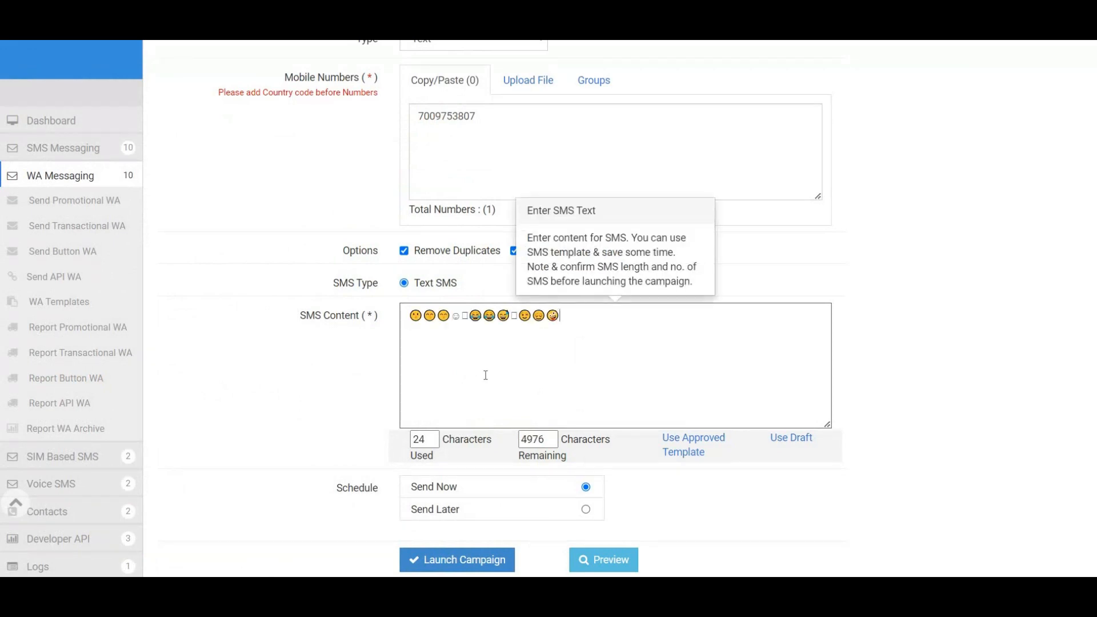
{"action": "left_click", "coordinate": [465, 558]}
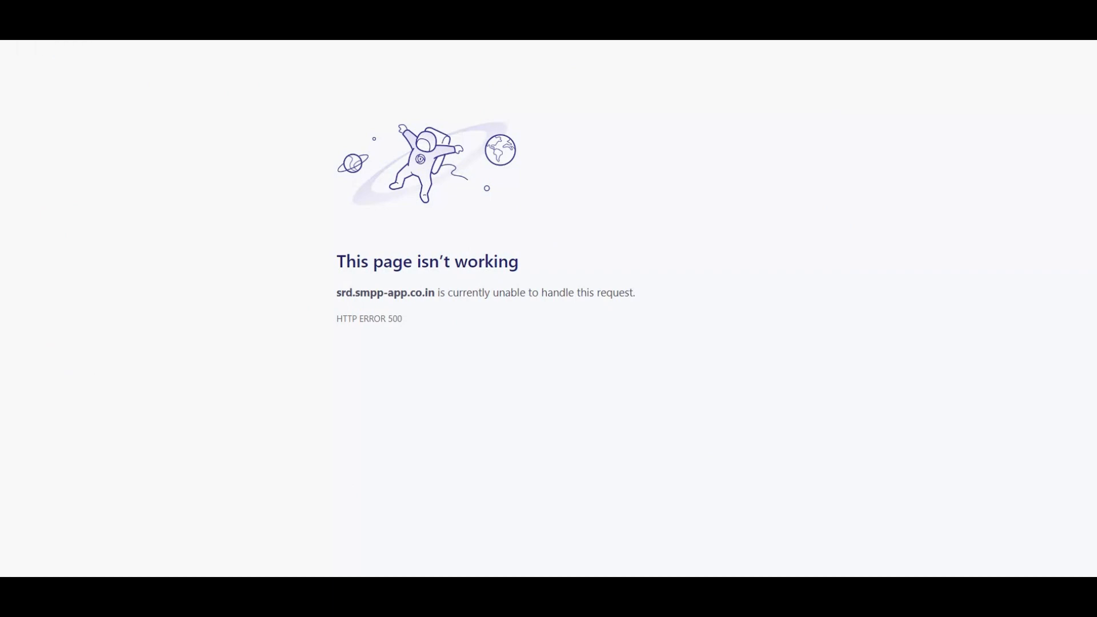
{"action": "right_click", "coordinate": [345, 89]}
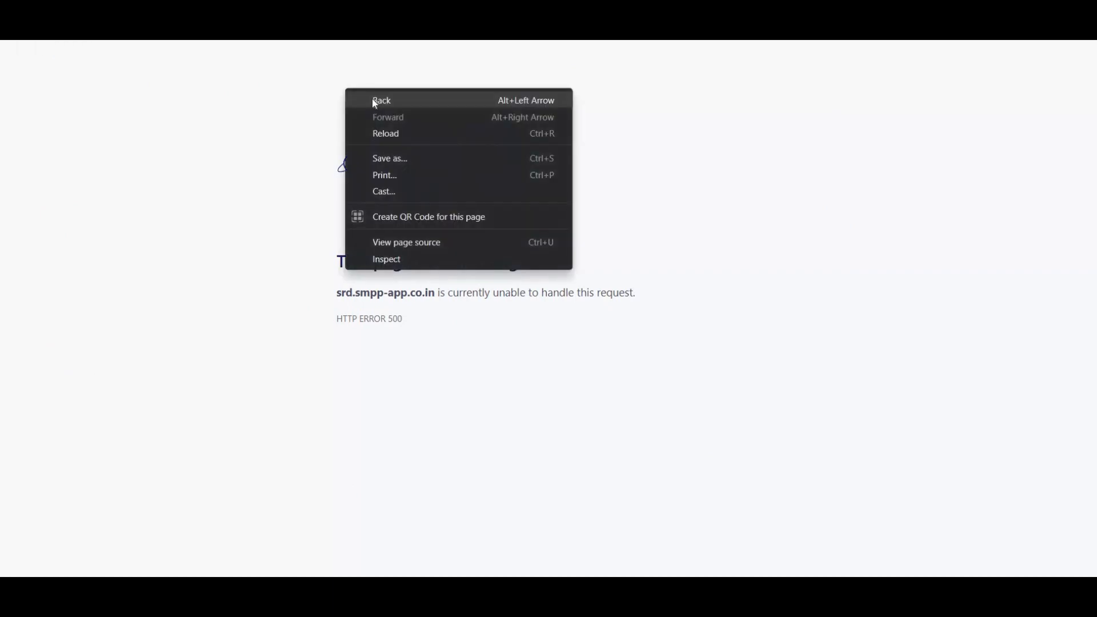
{"action": "key", "text": "Escape"}
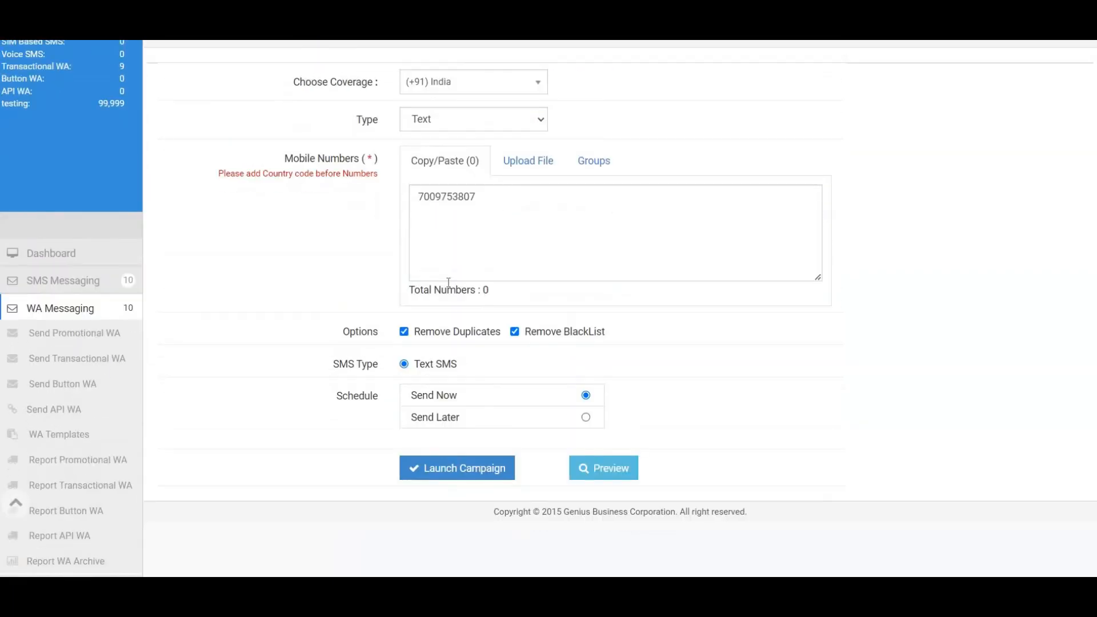
- Set type to Text, enter 'sdfsgsdfgsdfg' as SMS Content, and launch the test campaign
{"action": "scroll", "coordinate": [445, 229], "scroll_direction": "up", "scroll_amount": 2}
{"action": "left_click", "coordinate": [443, 207]}
{"action": "left_click", "coordinate": [437, 222]}
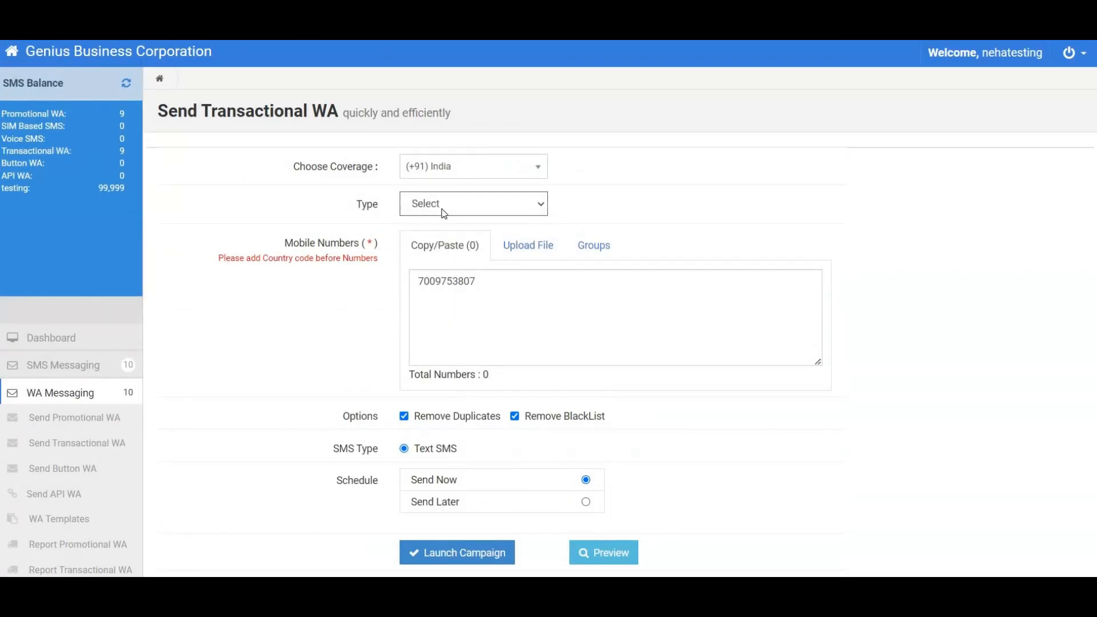
{"action": "left_click", "coordinate": [445, 210]}
{"action": "left_click", "coordinate": [443, 235]}
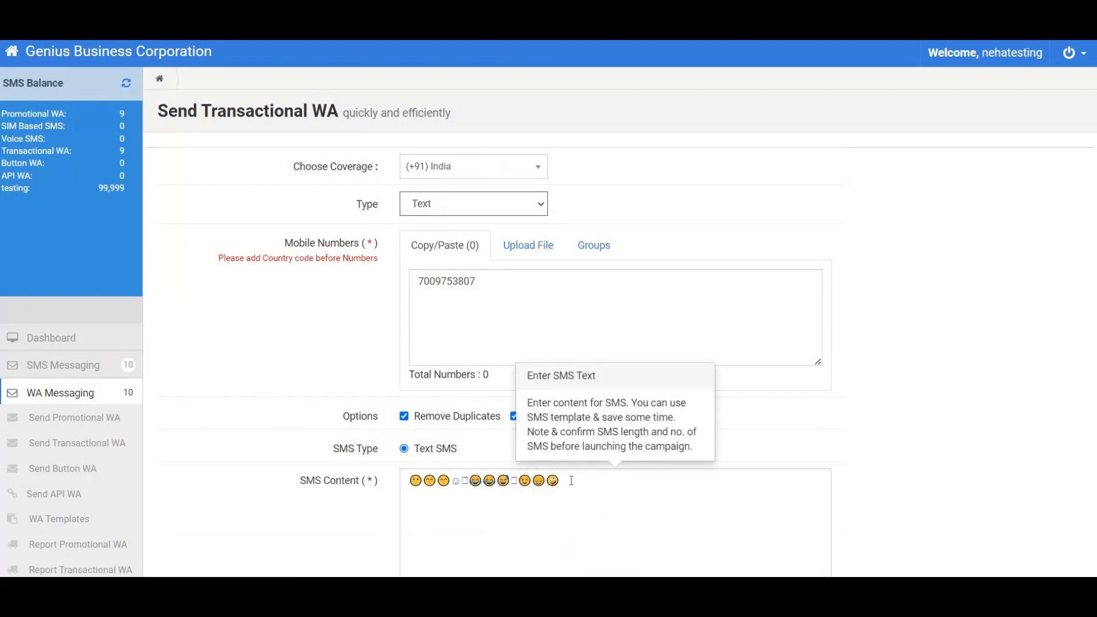
{"action": "left_click", "coordinate": [401, 483]}
{"action": "type", "text": "sdfsgsdfgsdfg"}
{"action": "scroll", "coordinate": [505, 508], "scroll_direction": "down", "scroll_amount": 4}
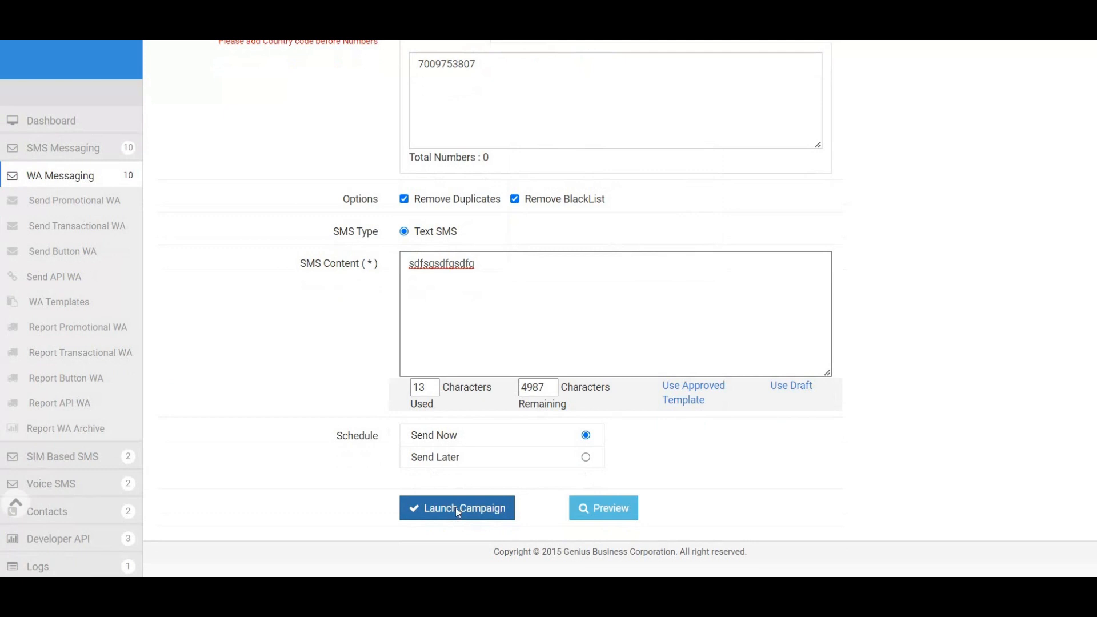
{"action": "left_click", "coordinate": [457, 509]}
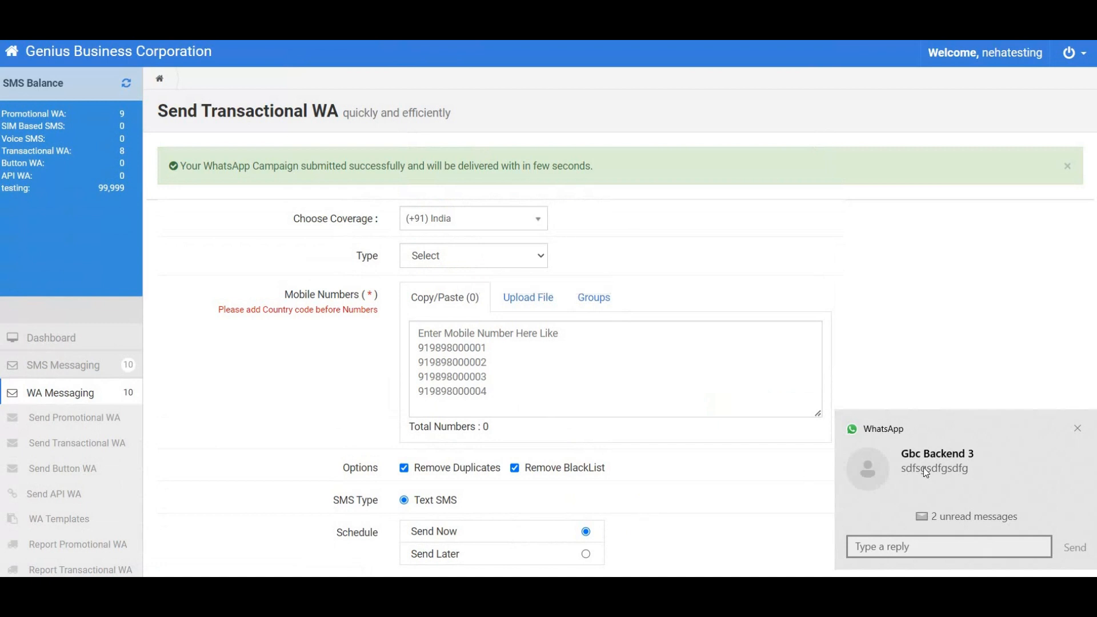
- Close the incoming WhatsApp message notification toast
{"action": "left_click", "coordinate": [1078, 433]}
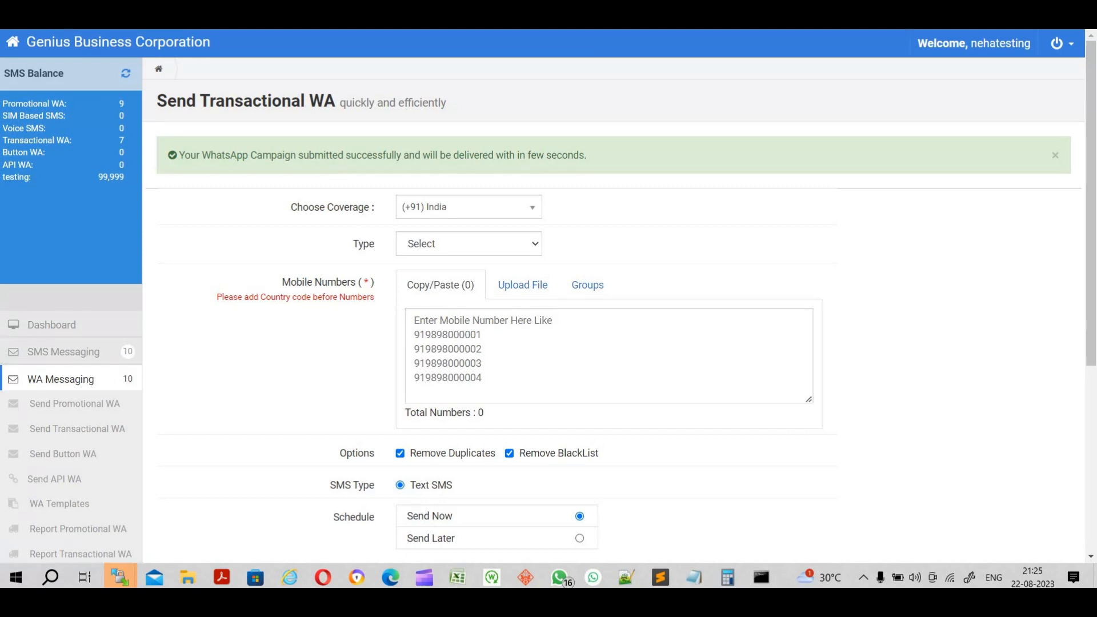
- Choose Text as the type, enter the recipient's mobile number, and bring up WhatsApp
{"action": "left_click", "coordinate": [468, 243]}
{"action": "left_click", "coordinate": [423, 271]}
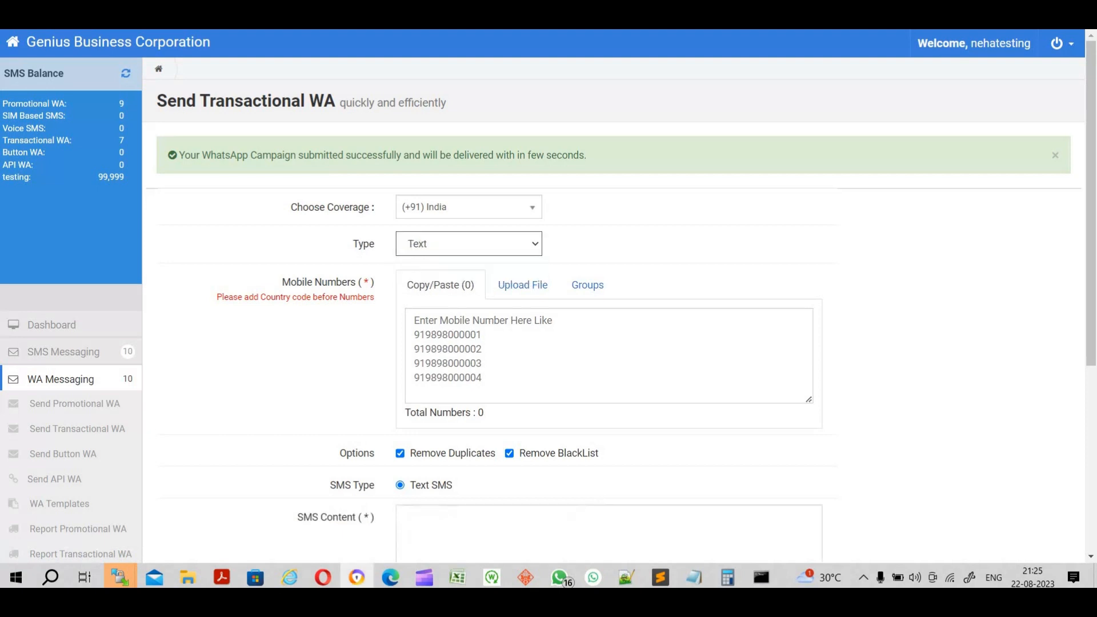
{"action": "left_click", "coordinate": [514, 349]}
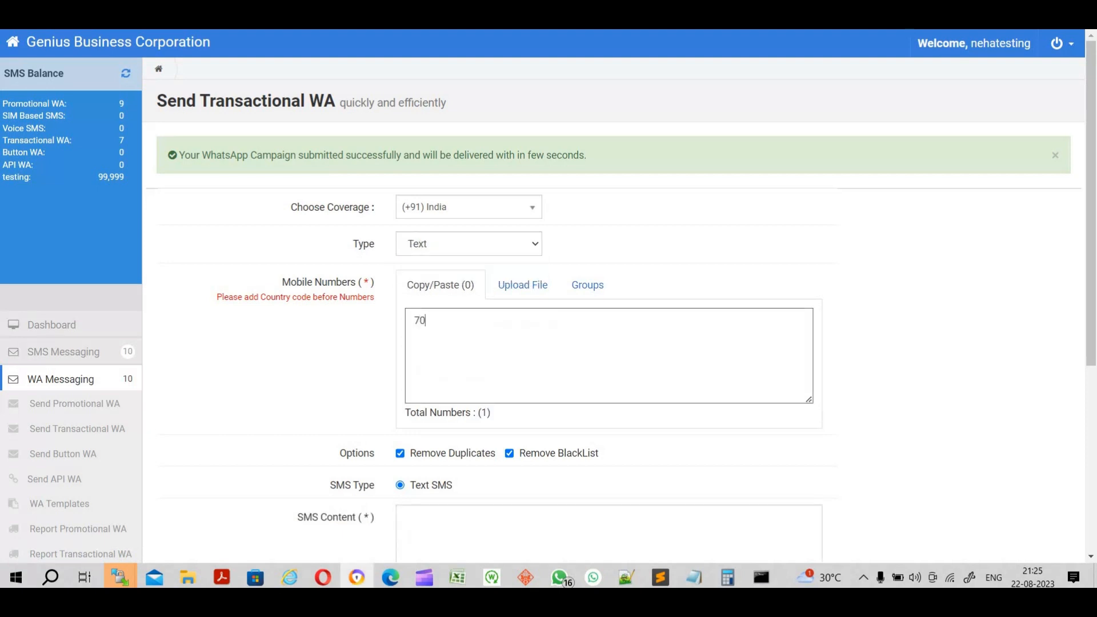
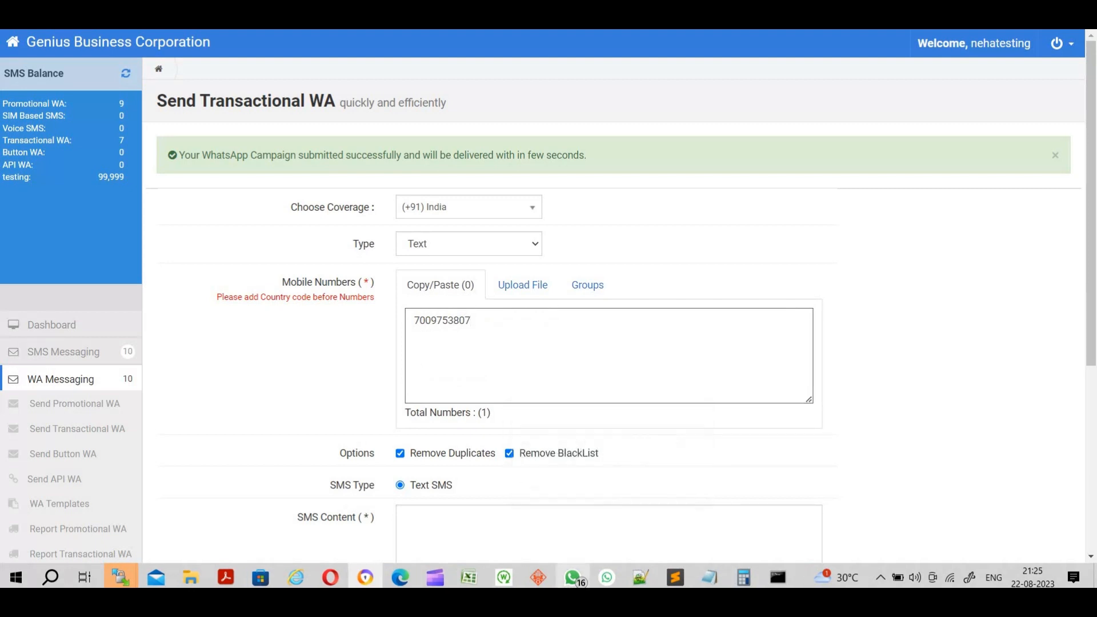
{"action": "left_click", "coordinate": [560, 577]}
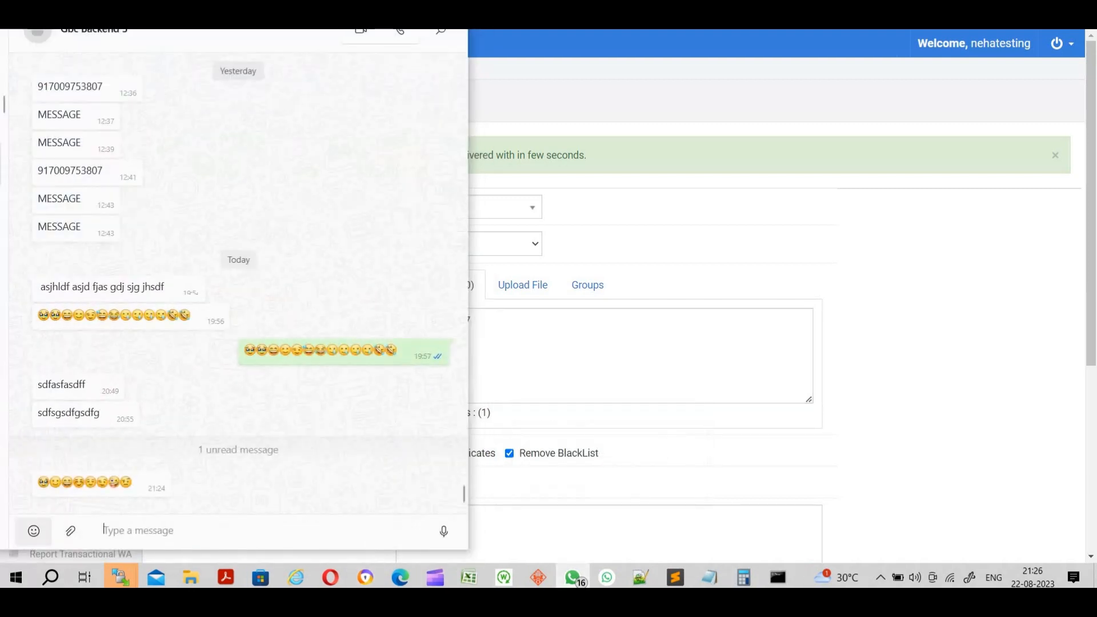
- Compose eight emojis in the chat box, ending with a crying face and folded hands
{"action": "left_click", "coordinate": [34, 531]}
{"action": "left_click", "coordinate": [62, 473]}
{"action": "left_click", "coordinate": [33, 474]}
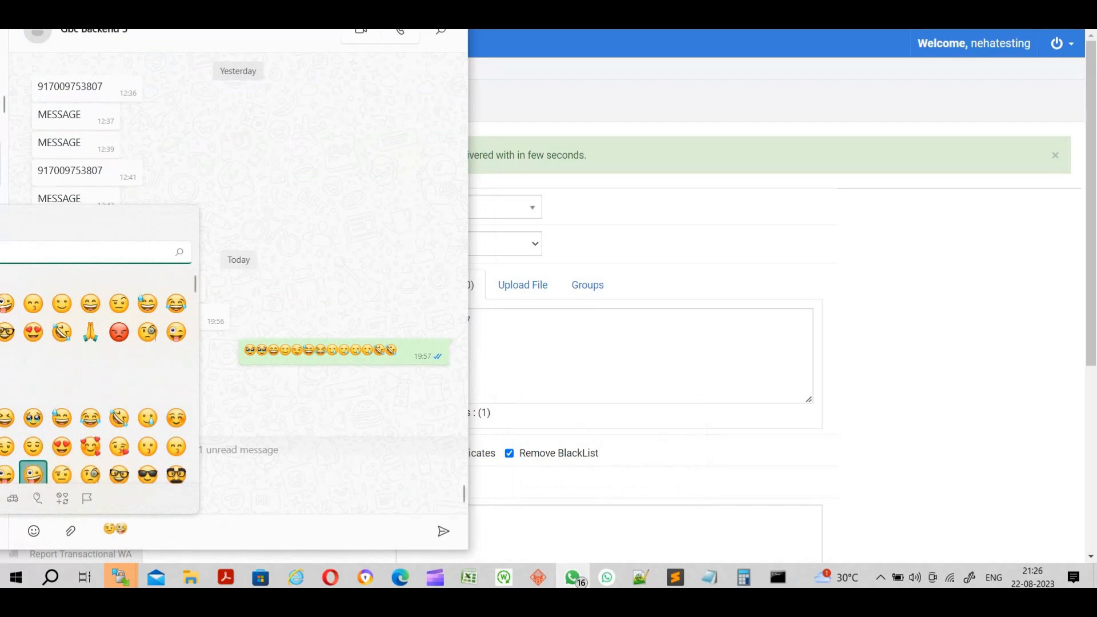
{"action": "left_click", "coordinate": [33, 446]}
{"action": "left_click", "coordinate": [33, 418]}
{"action": "left_click", "coordinate": [62, 417]}
{"action": "left_click", "coordinate": [90, 417]}
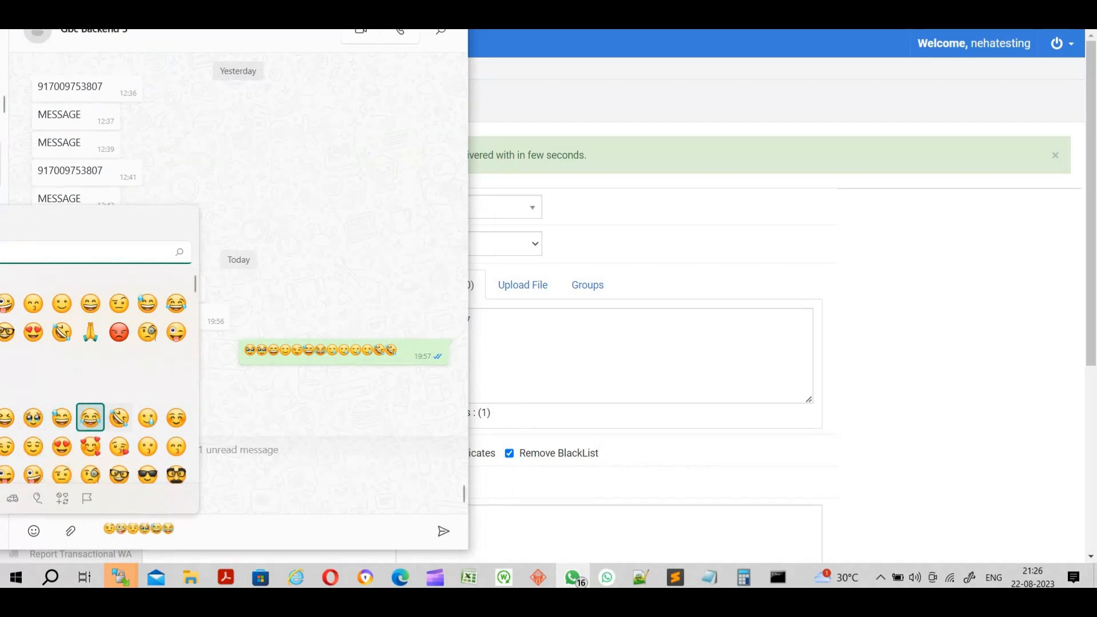
{"action": "left_click", "coordinate": [119, 417]}
{"action": "left_click", "coordinate": [147, 417]}
{"action": "left_click", "coordinate": [91, 332]}
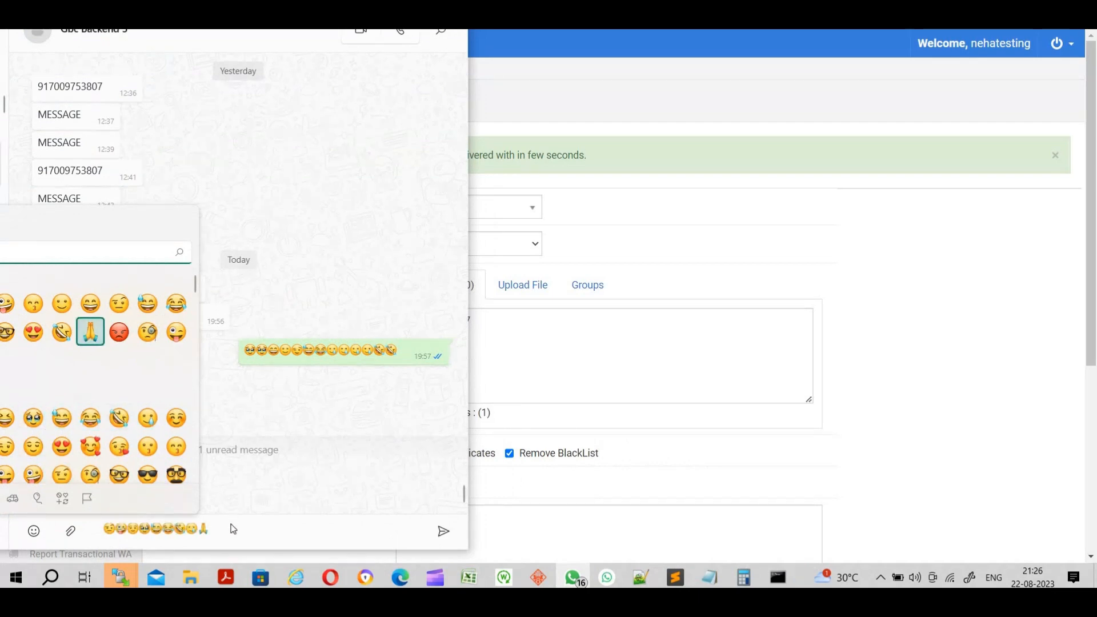
- Close the emoji picker and cut the whole emoji draft, leaving the message box empty
{"action": "left_click", "coordinate": [225, 529]}
{"action": "key", "text": "ctrl+a"}
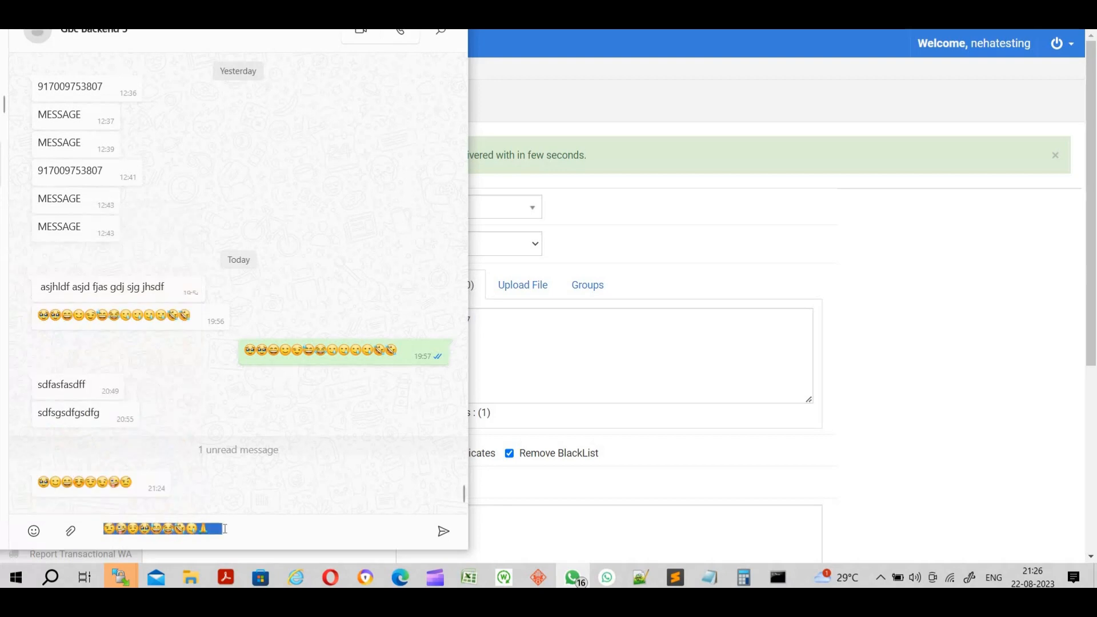
{"action": "key", "text": "ctrl+x"}
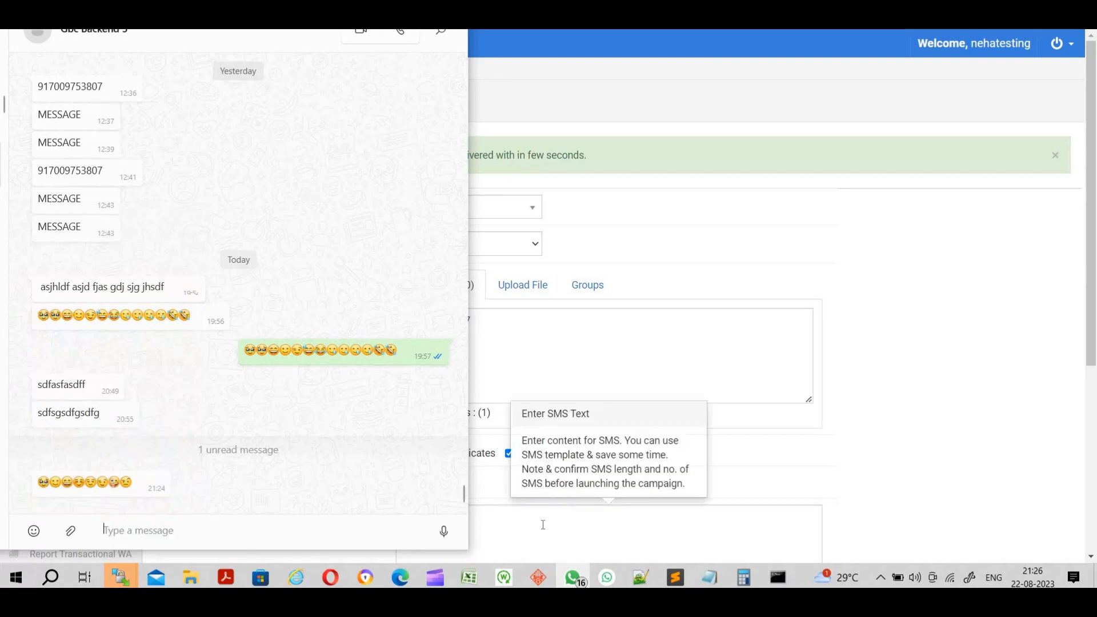
- Paste the 18-character emoji text into SMS Content and launch the WhatsApp campaign
{"action": "left_click", "coordinate": [543, 525]}
{"action": "key", "text": "ctrl+v"}
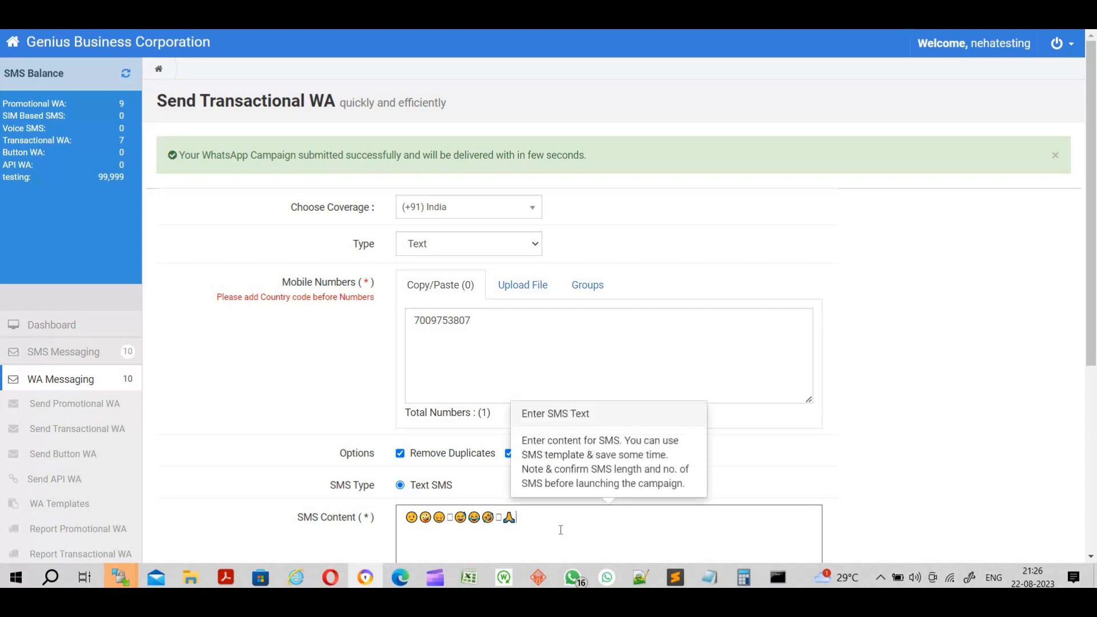
{"action": "scroll", "coordinate": [580, 499], "scroll_direction": "down", "scroll_amount": 2}
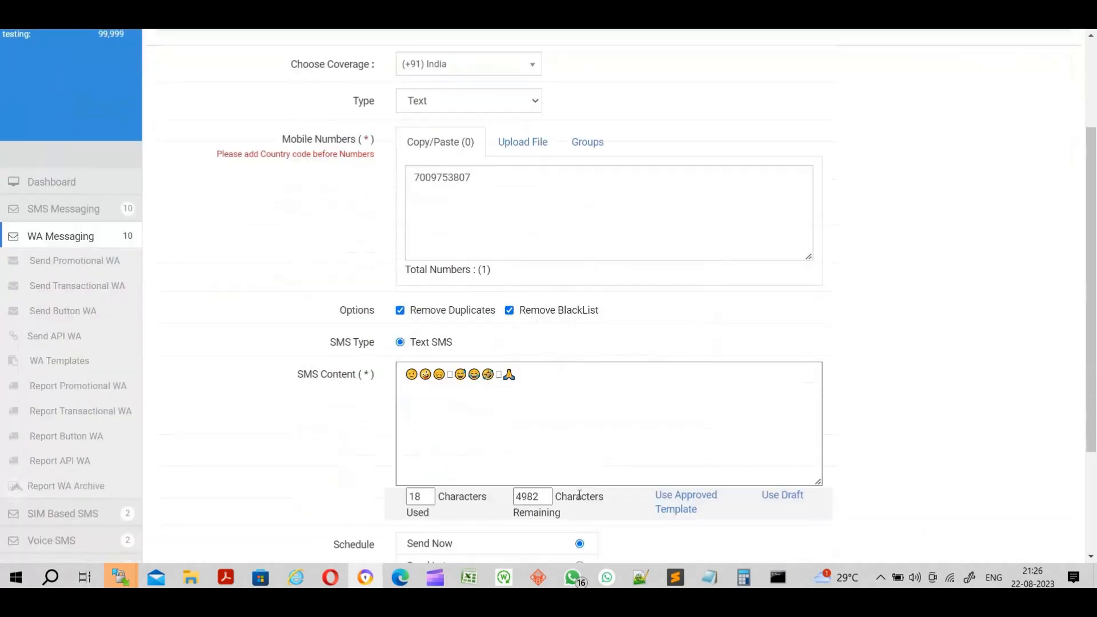
{"action": "scroll", "coordinate": [470, 476], "scroll_direction": "down", "scroll_amount": 3}
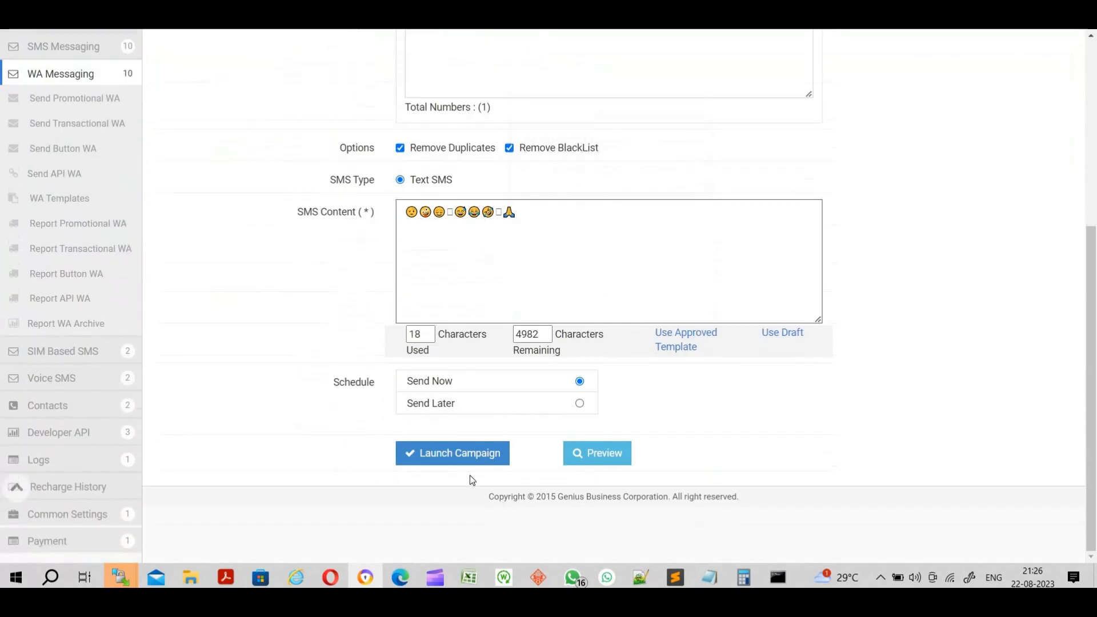
{"action": "left_click", "coordinate": [453, 451]}
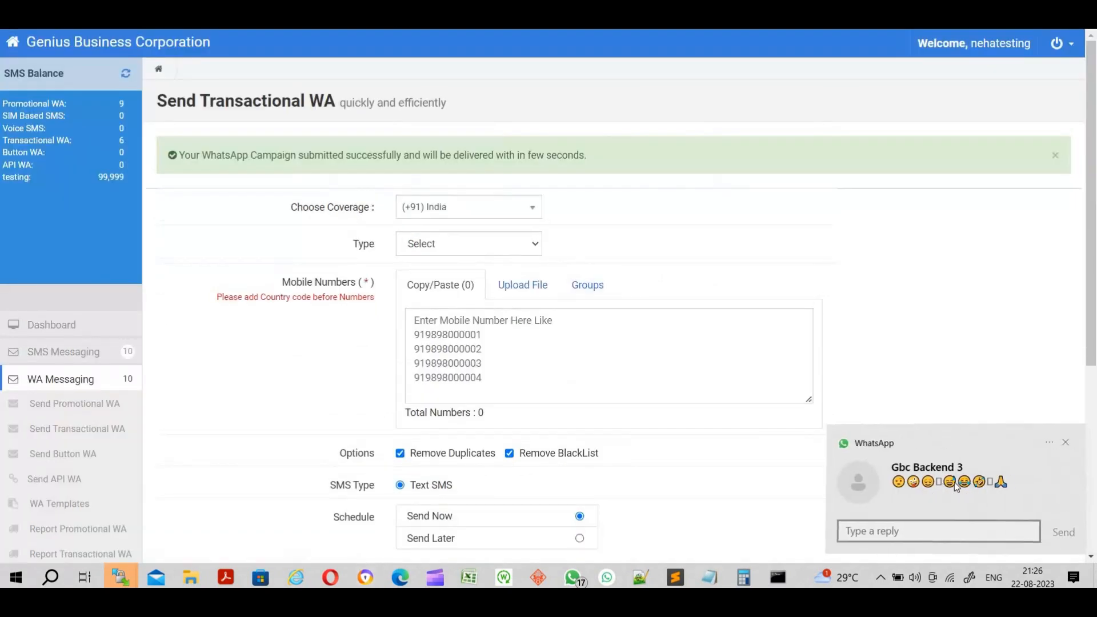
- Open the chat from the notification, inspect the 21:26 emoji message, then return to the panel
{"action": "left_click", "coordinate": [954, 483]}
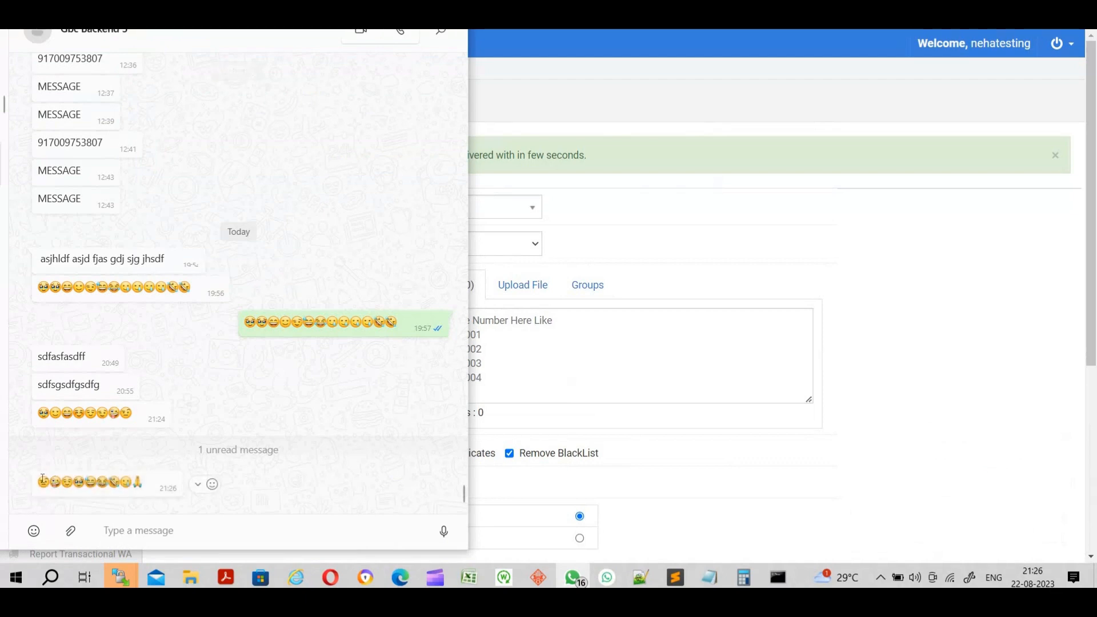
{"action": "left_click_drag", "start_coordinate": [38, 482], "coordinate": [297, 496]}
{"action": "left_click", "coordinate": [298, 497]}
{"action": "left_click", "coordinate": [387, 5]}
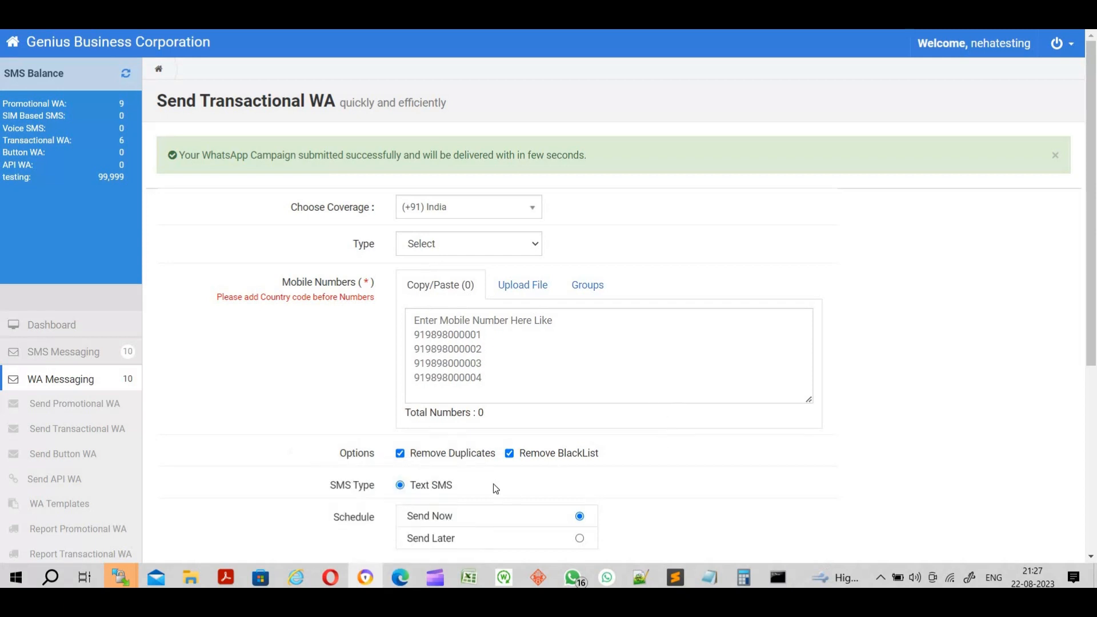
- In the admin window, filter reports to Completed and view the newest campaign's details
{"action": "left_click", "coordinate": [402, 581]}
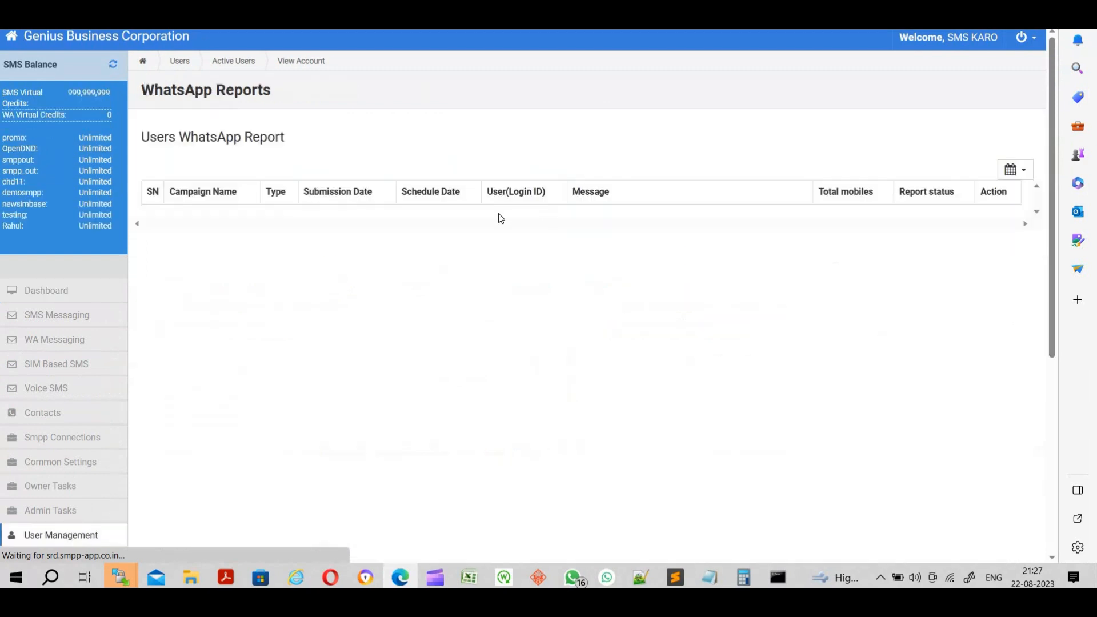
{"action": "left_click", "coordinate": [534, 206]}
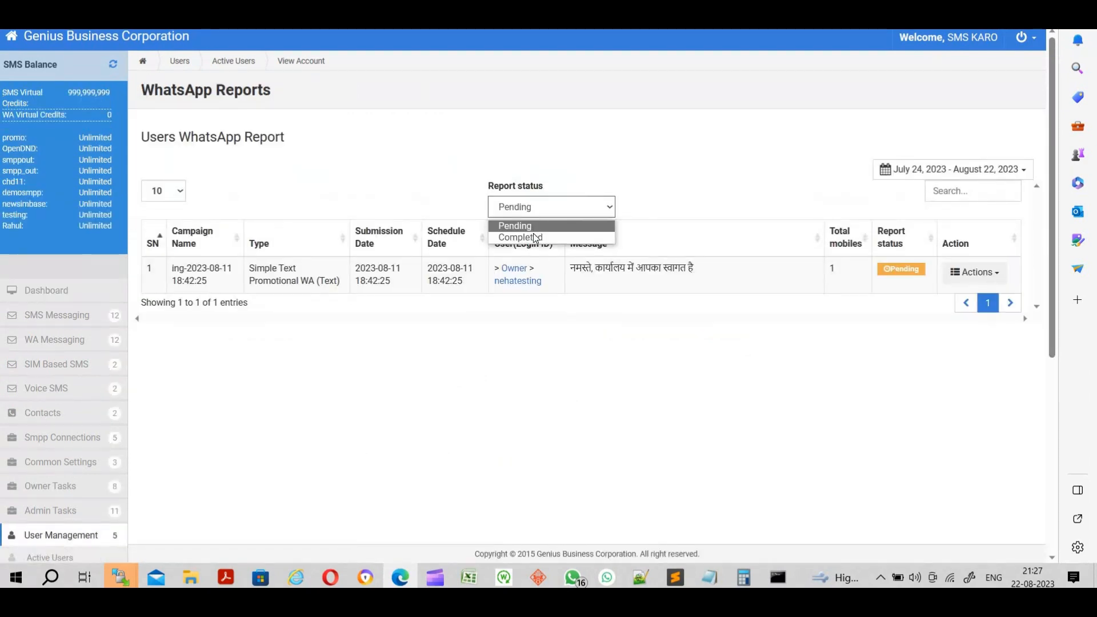
{"action": "left_click", "coordinate": [528, 228]}
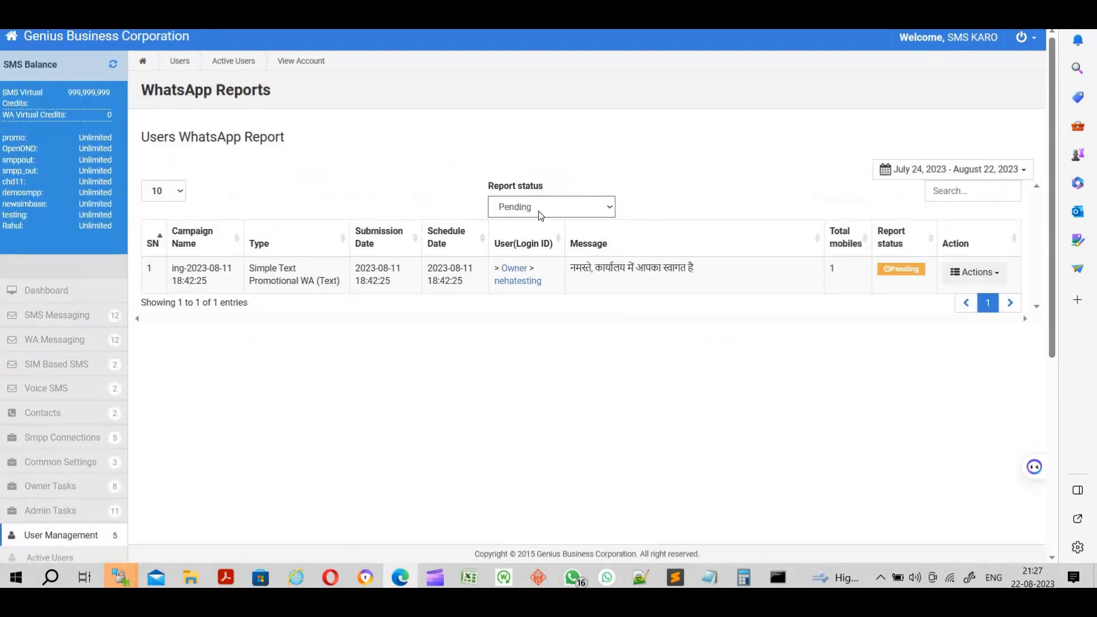
{"action": "left_click", "coordinate": [538, 211]}
{"action": "left_click", "coordinate": [527, 238]}
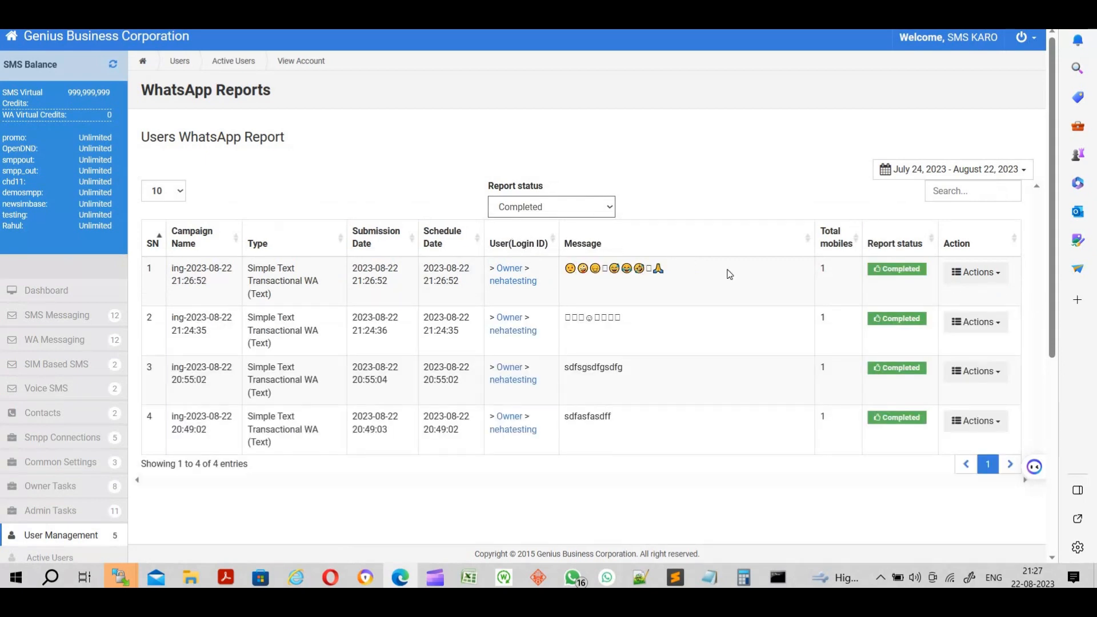
{"action": "left_click", "coordinate": [975, 272]}
{"action": "left_click", "coordinate": [953, 290]}
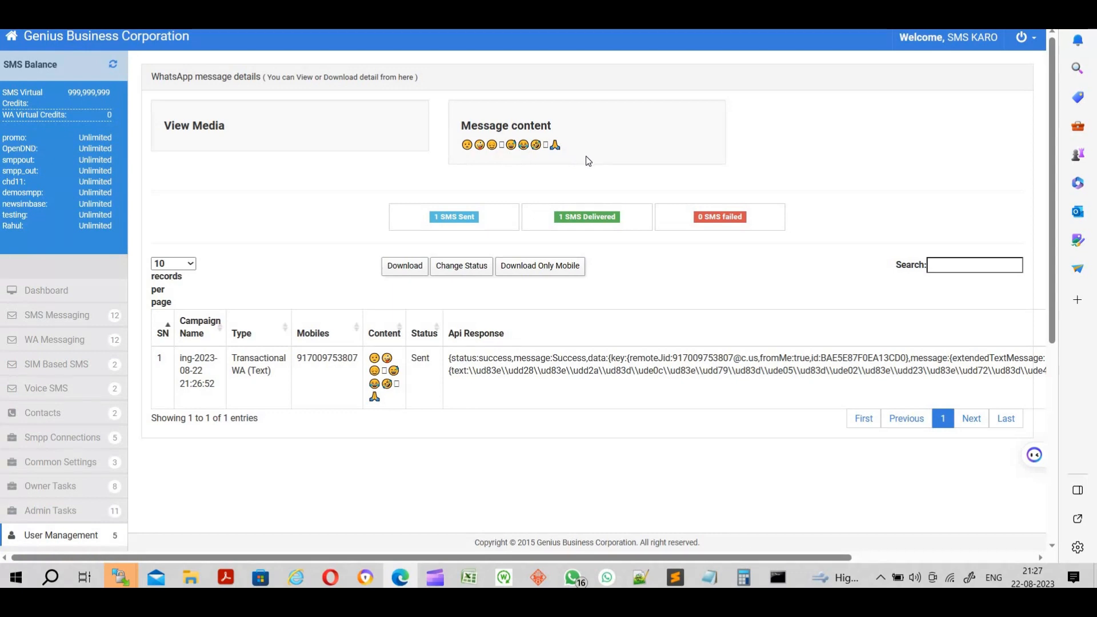
- Copy the emoji message content and go back to the Users WhatsApp Report list
{"action": "triple_click", "coordinate": [481, 146]}
{"action": "right_click", "coordinate": [473, 145]}
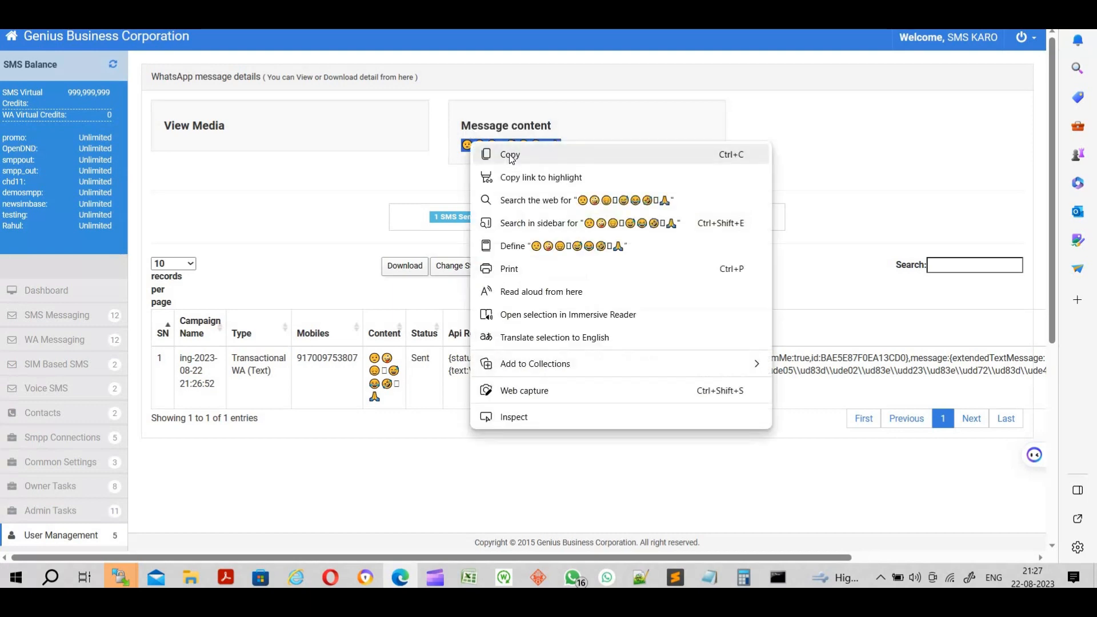
{"action": "left_click", "coordinate": [510, 156]}
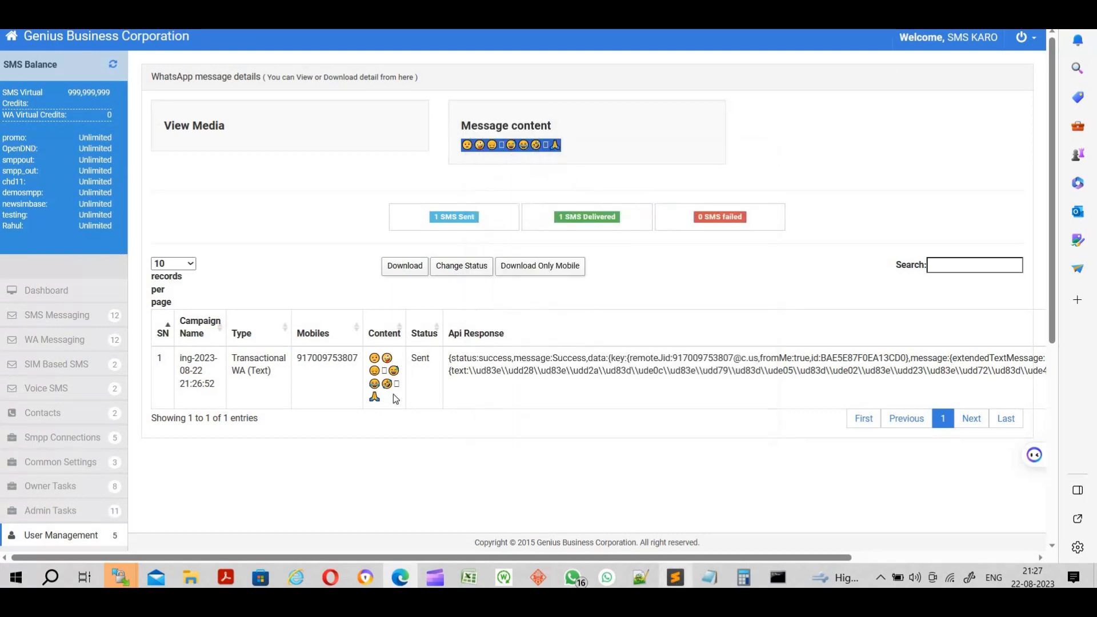
{"action": "right_click", "coordinate": [307, 150]}
{"action": "left_click", "coordinate": [341, 163]}
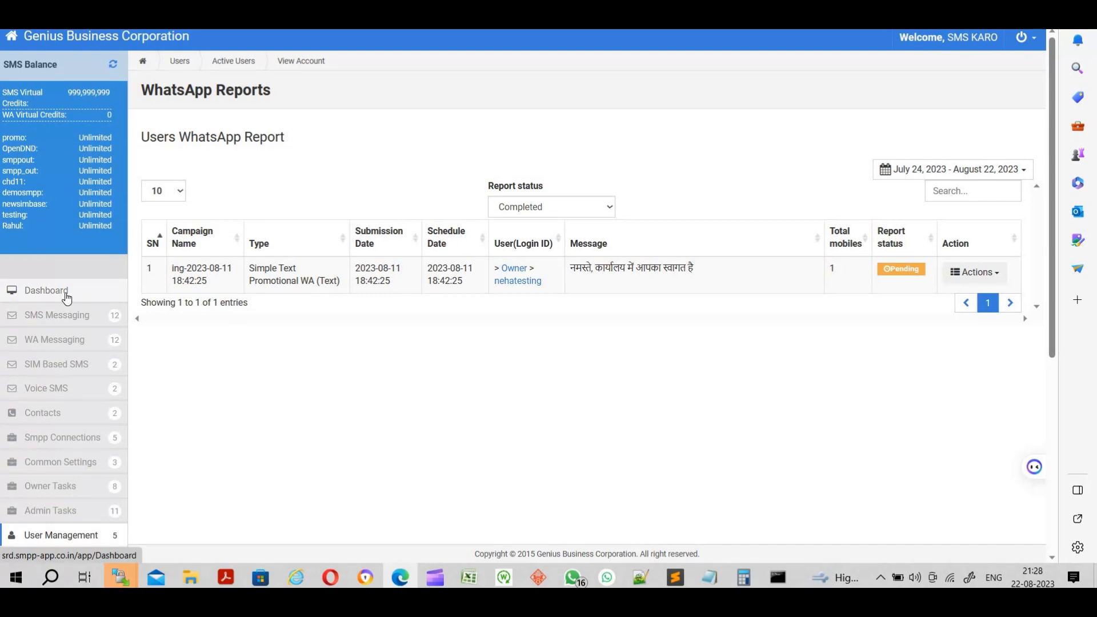
- Open Manage Instance under WA Messaging, then search Windows for 'buto'
{"action": "scroll", "coordinate": [60, 471], "scroll_direction": "down", "scroll_amount": 3}
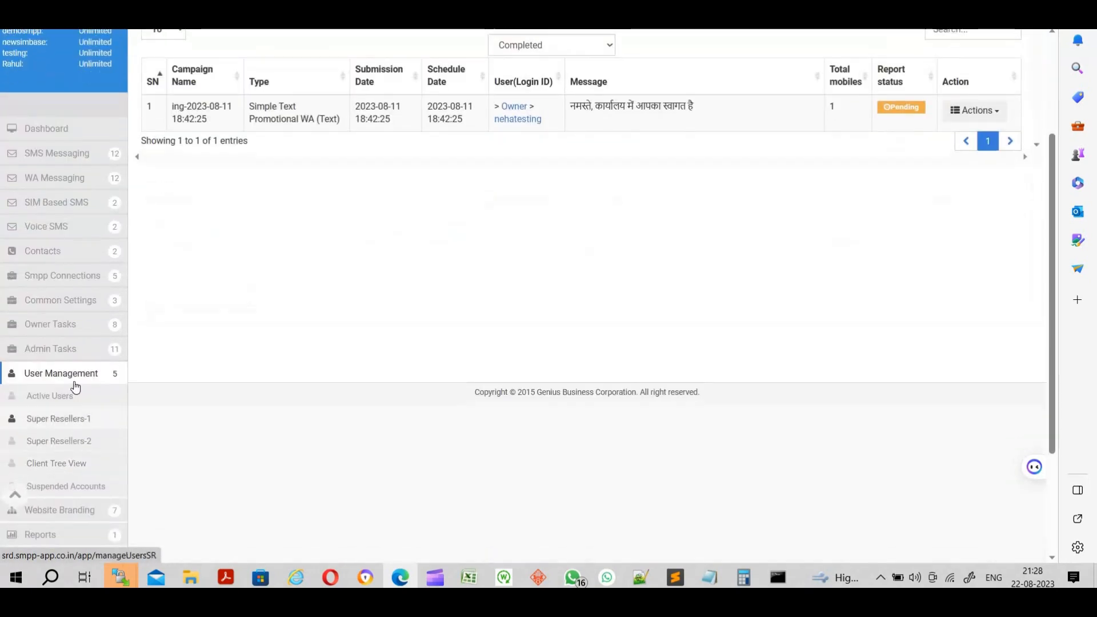
{"action": "left_click", "coordinate": [68, 180]}
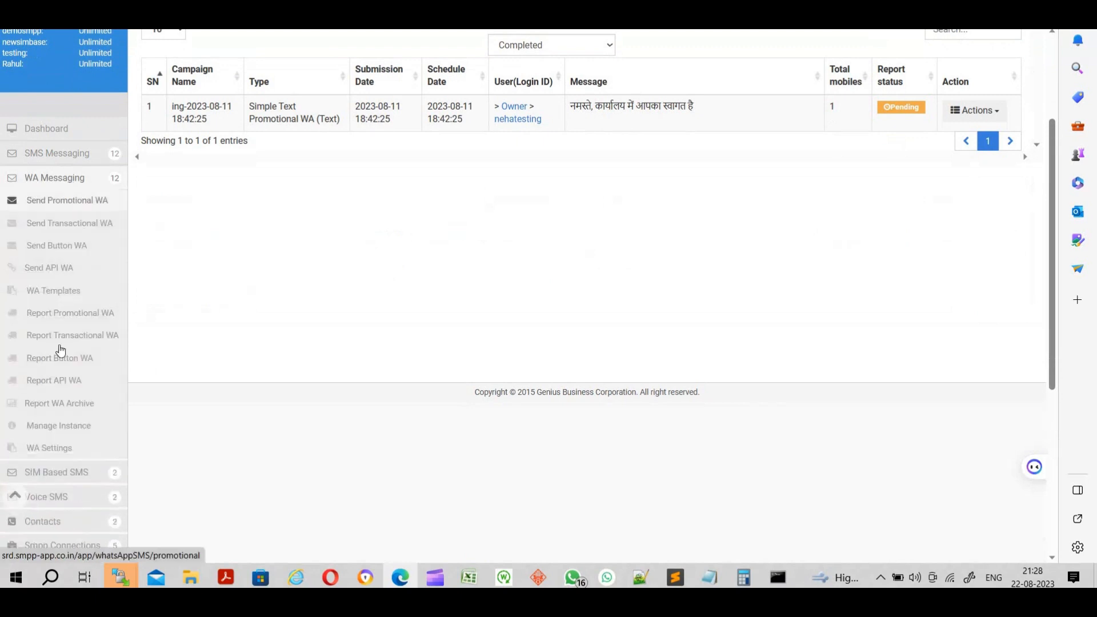
{"action": "left_click", "coordinate": [71, 429]}
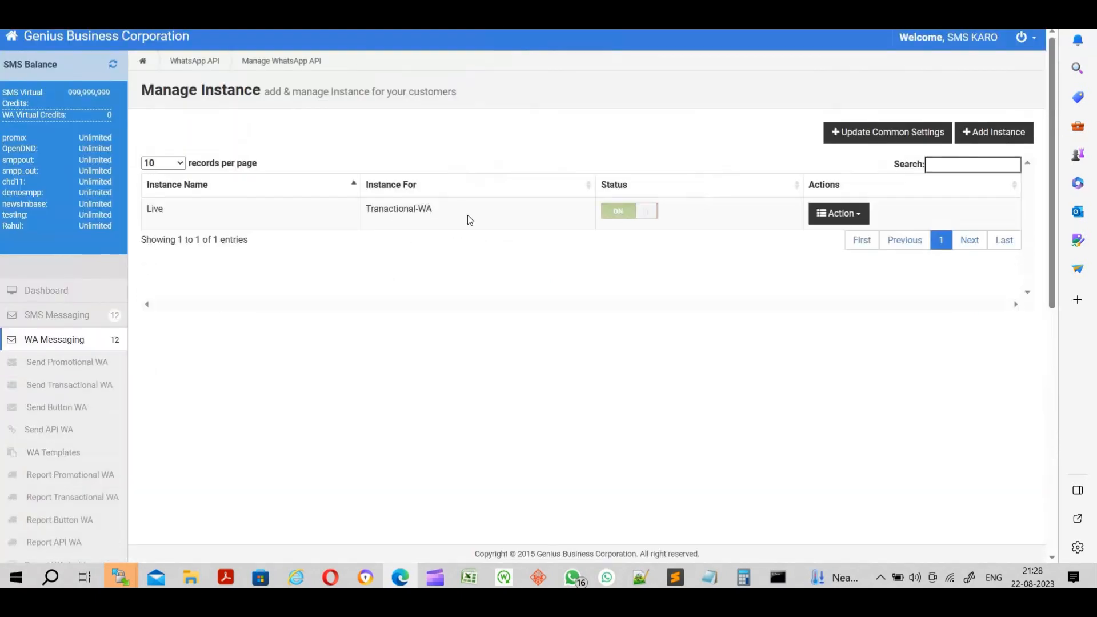
{"action": "left_click_drag", "start_coordinate": [394, 210], "coordinate": [444, 215]}
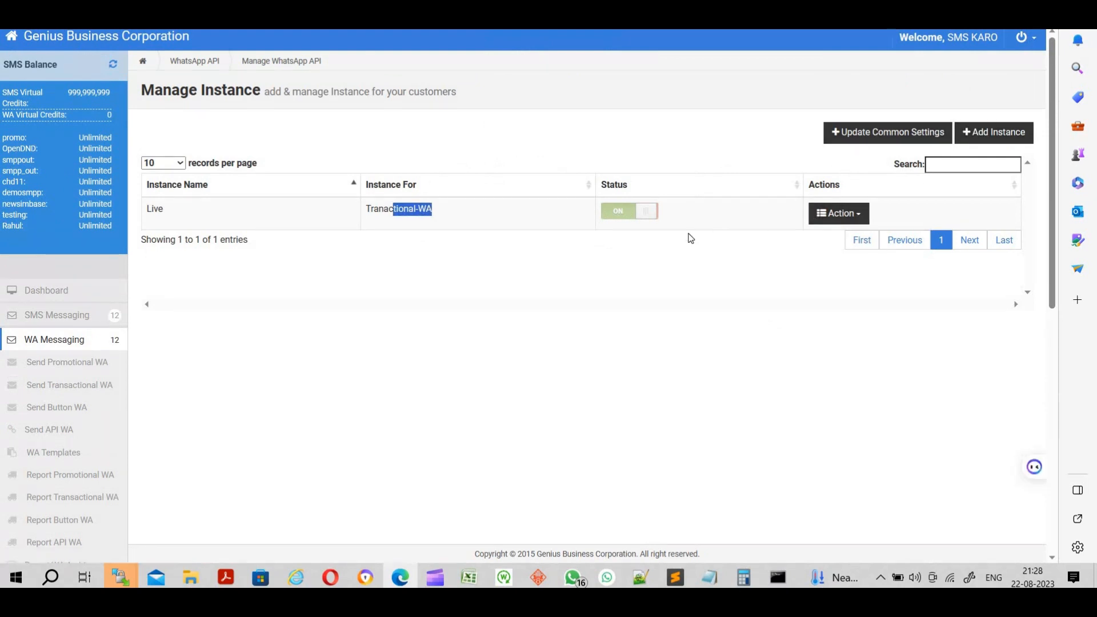
{"action": "left_click", "coordinate": [56, 580]}
{"action": "type", "text": "buto"}
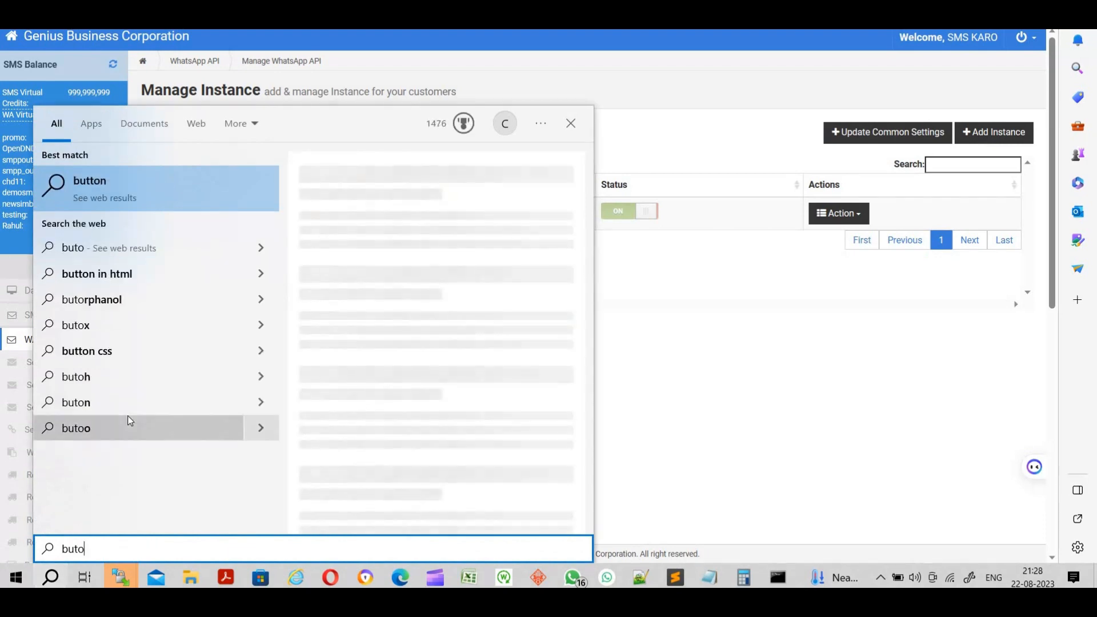
- Launch Bulk Button Faster from the search results and open its Send Message form
{"action": "key", "text": "BackSpace"}
{"action": "left_click", "coordinate": [211, 183]}
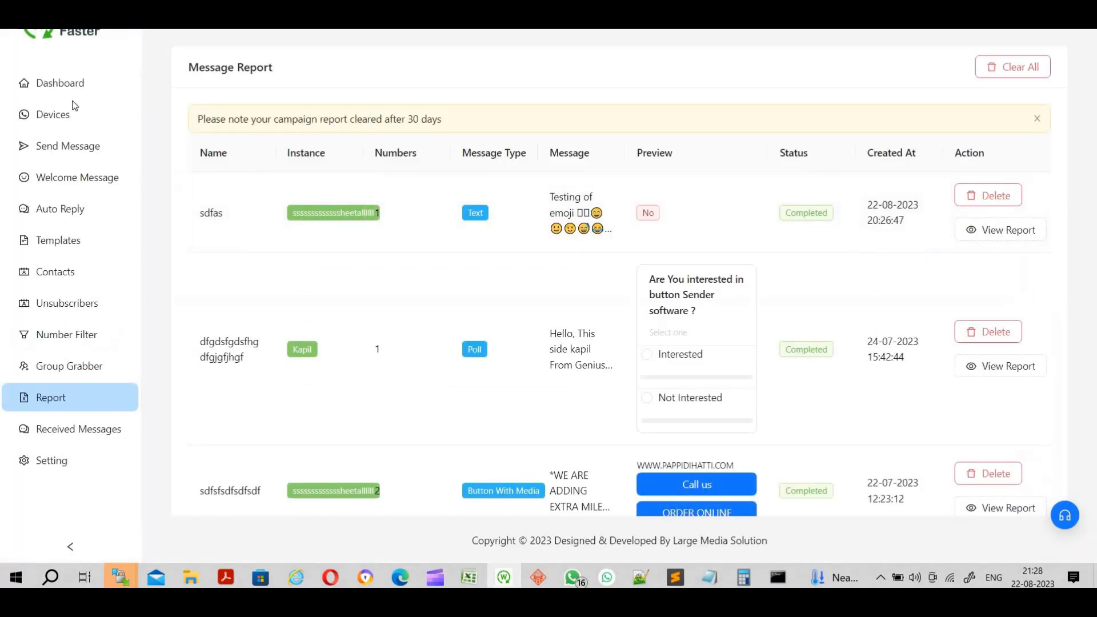
{"action": "left_click", "coordinate": [55, 147]}
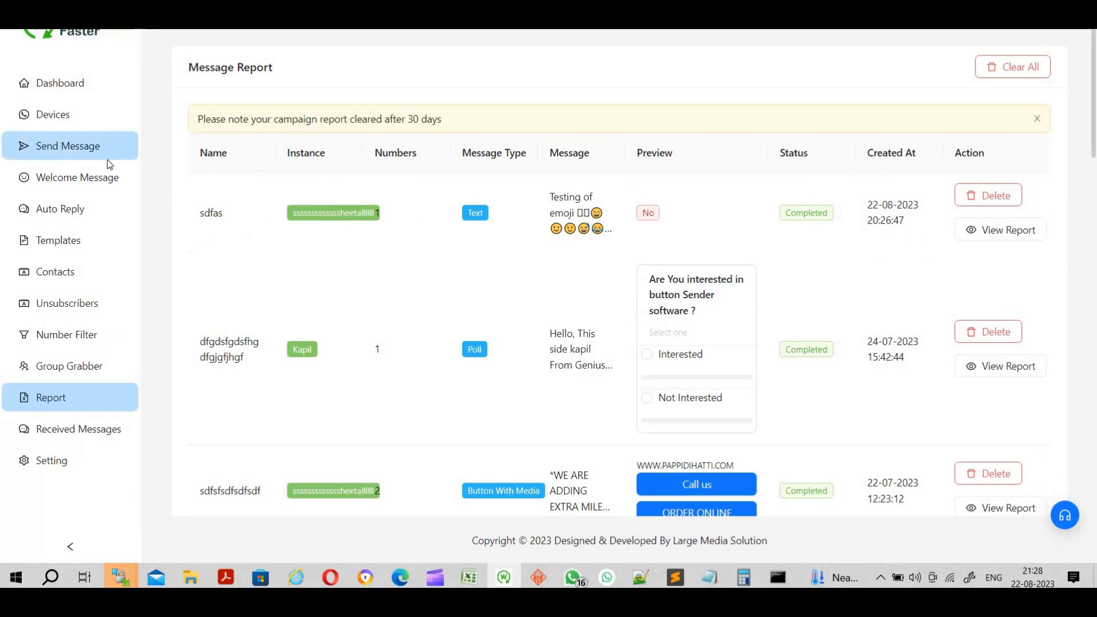
{"action": "left_click", "coordinate": [522, 171]}
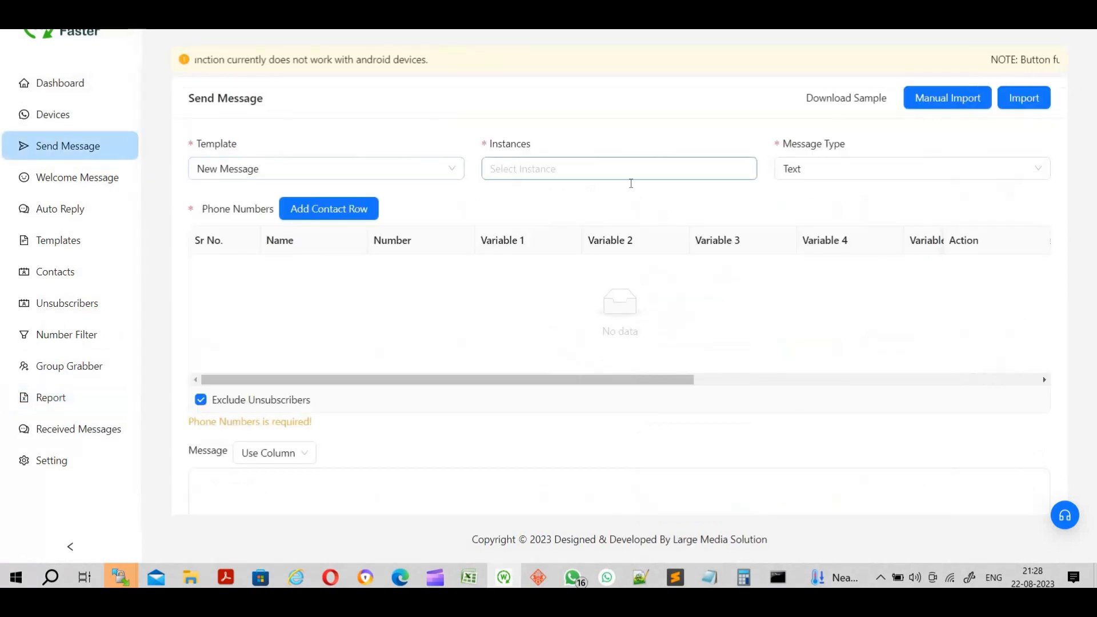
- Pick the sending instance and manually import the recipient's phone number into the contact list
{"action": "left_click", "coordinate": [601, 234]}
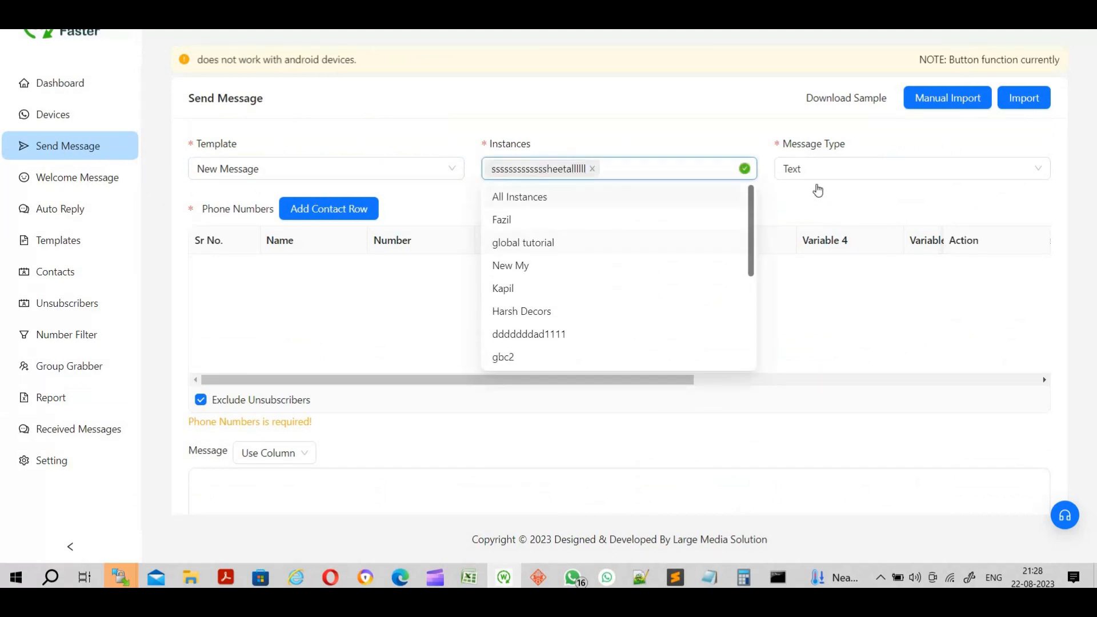
{"action": "left_click", "coordinate": [785, 184]}
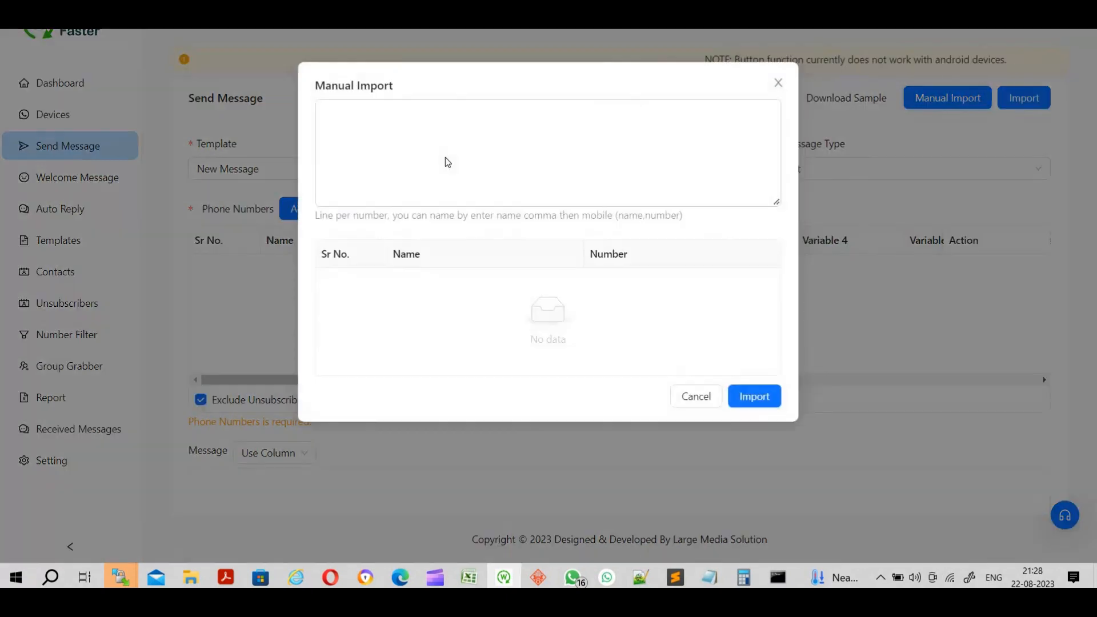
{"action": "left_click", "coordinate": [446, 158]}
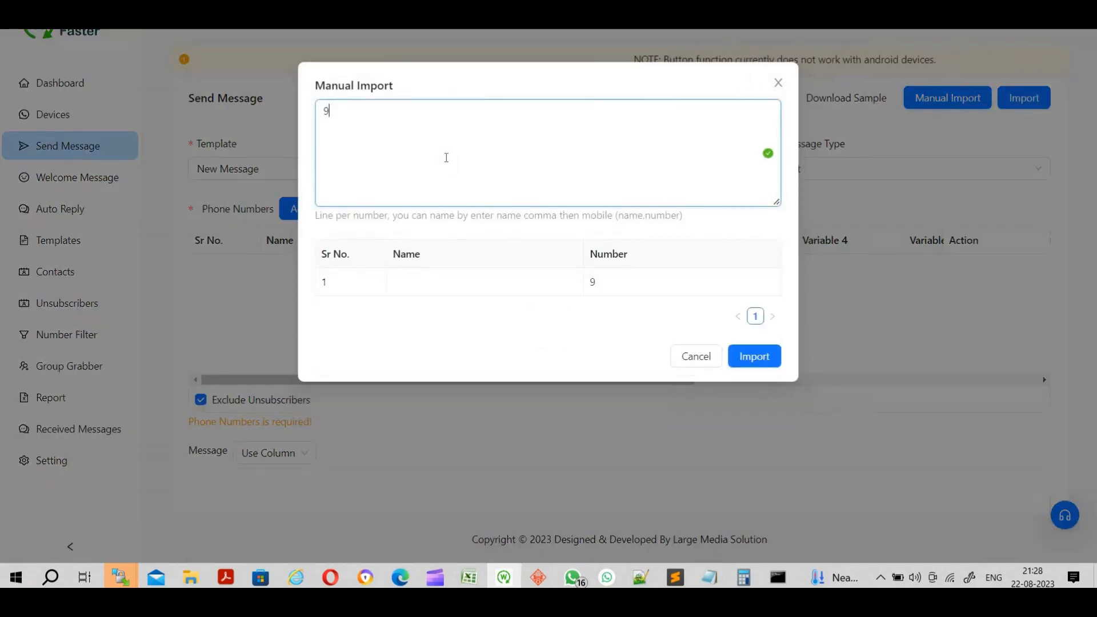
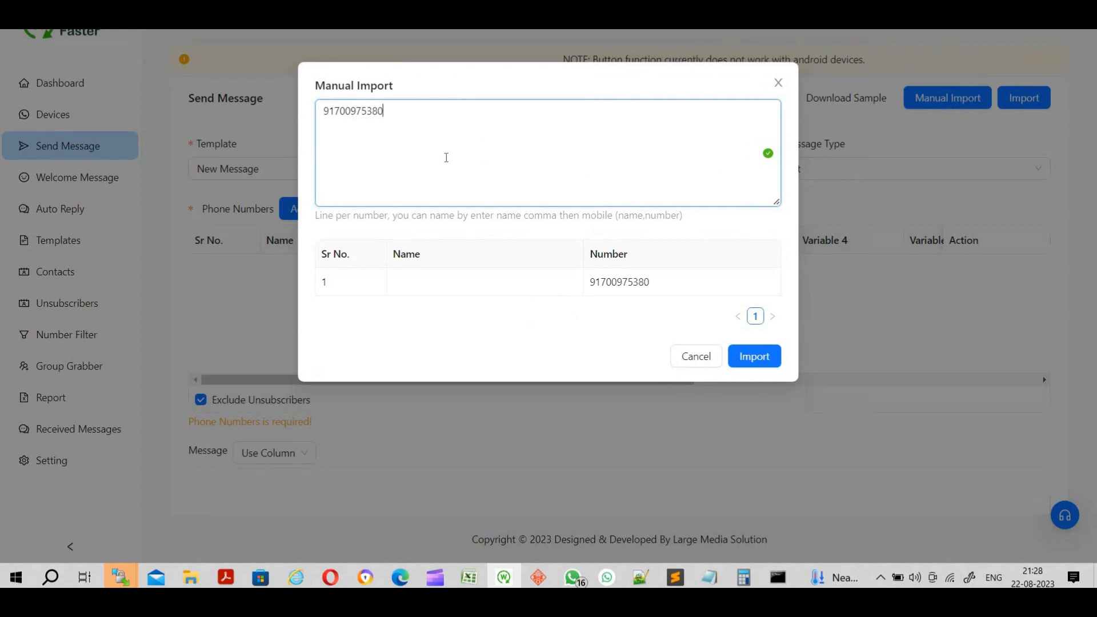
{"action": "left_click", "coordinate": [752, 367]}
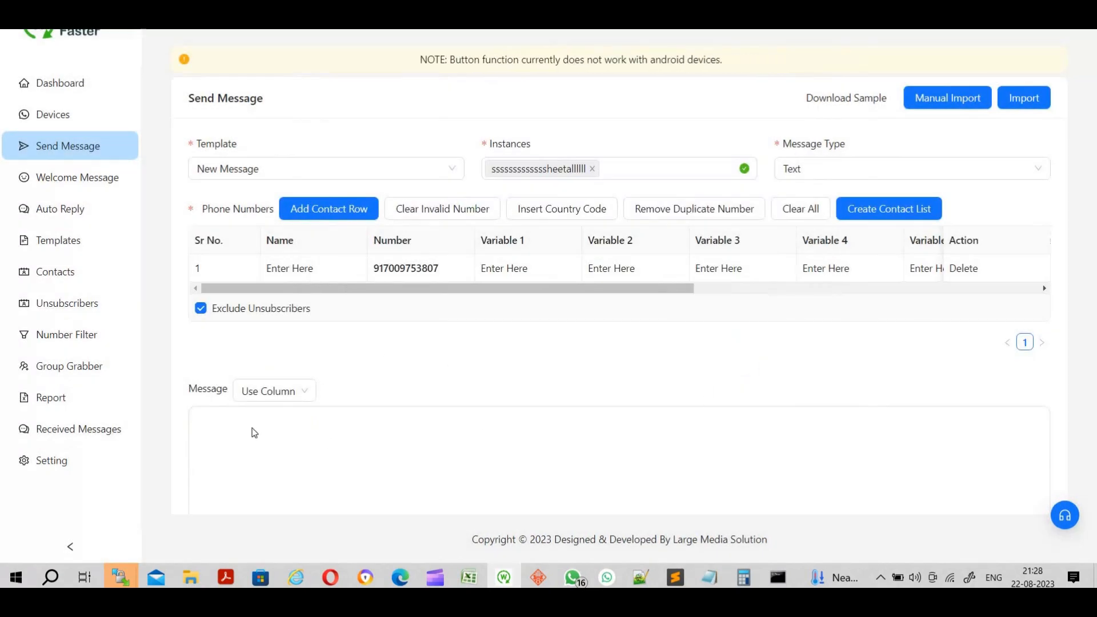
{"action": "scroll", "coordinate": [252, 430], "scroll_direction": "down", "scroll_amount": 3}
{"action": "left_click", "coordinate": [249, 252]}
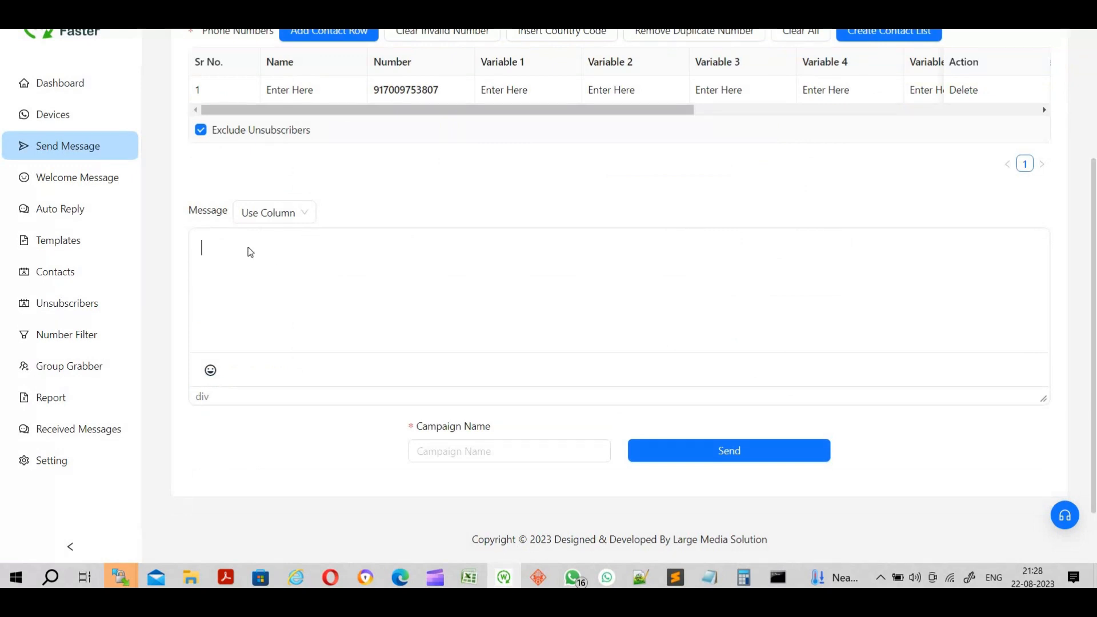
- Send 'this is a testing of faces' plus pasted emoji faces as campaign dfgdg
{"action": "type", "text": "this is a testing of"}
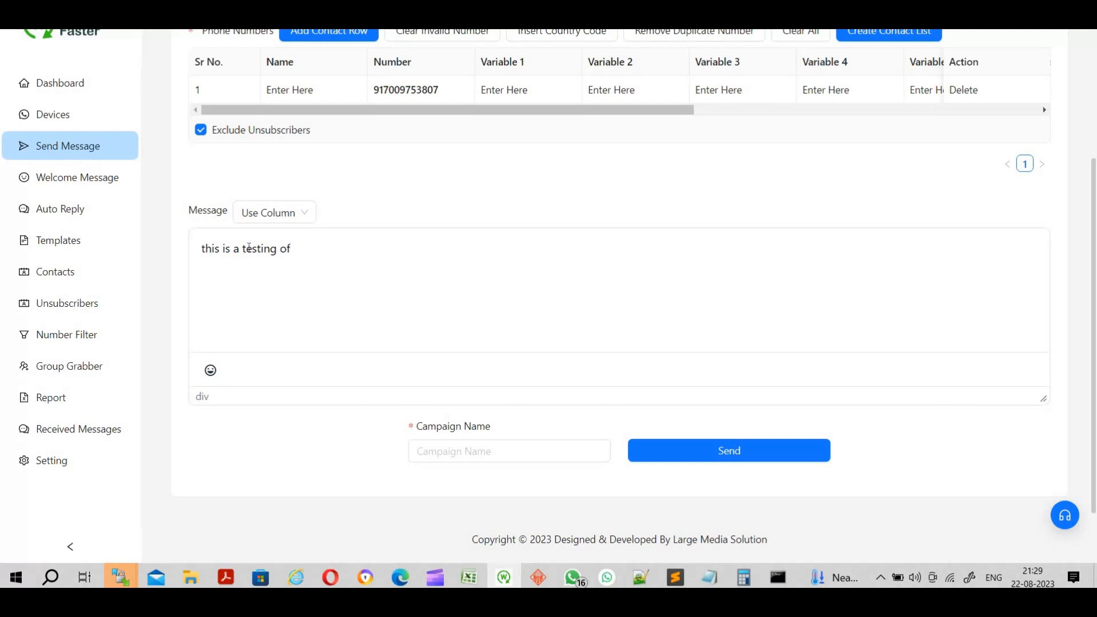
{"action": "type", "text": " faces :"}
{"action": "type", "text": "🙁🤪😔□😅😂🤣□🙏"}
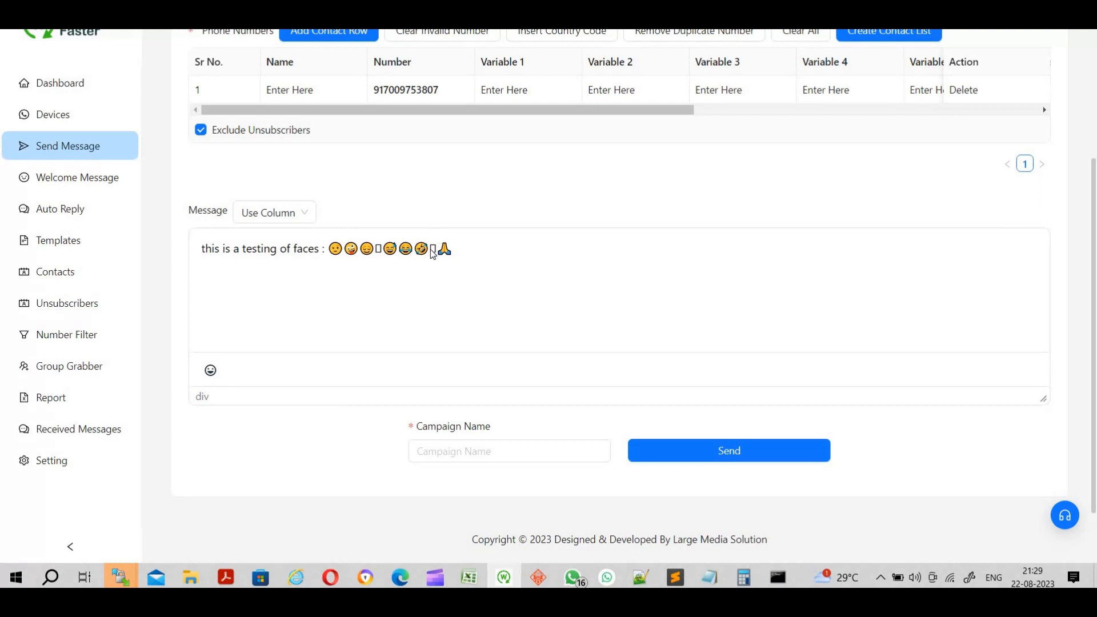
{"action": "left_click", "coordinate": [439, 450]}
{"action": "type", "text": "dfgdg"}
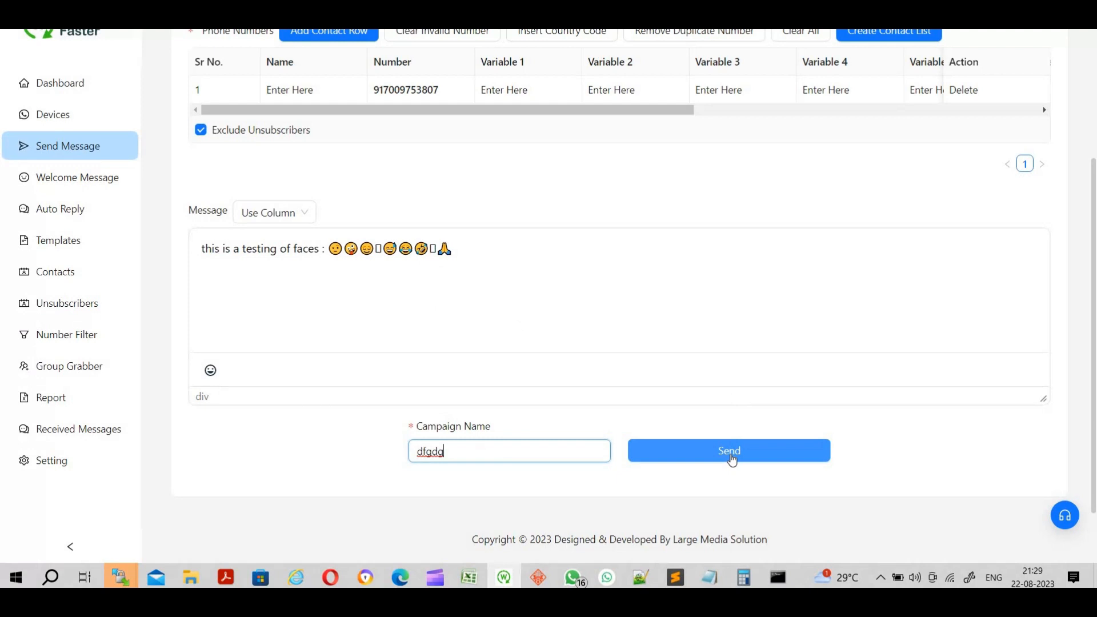
{"action": "left_click", "coordinate": [732, 460]}
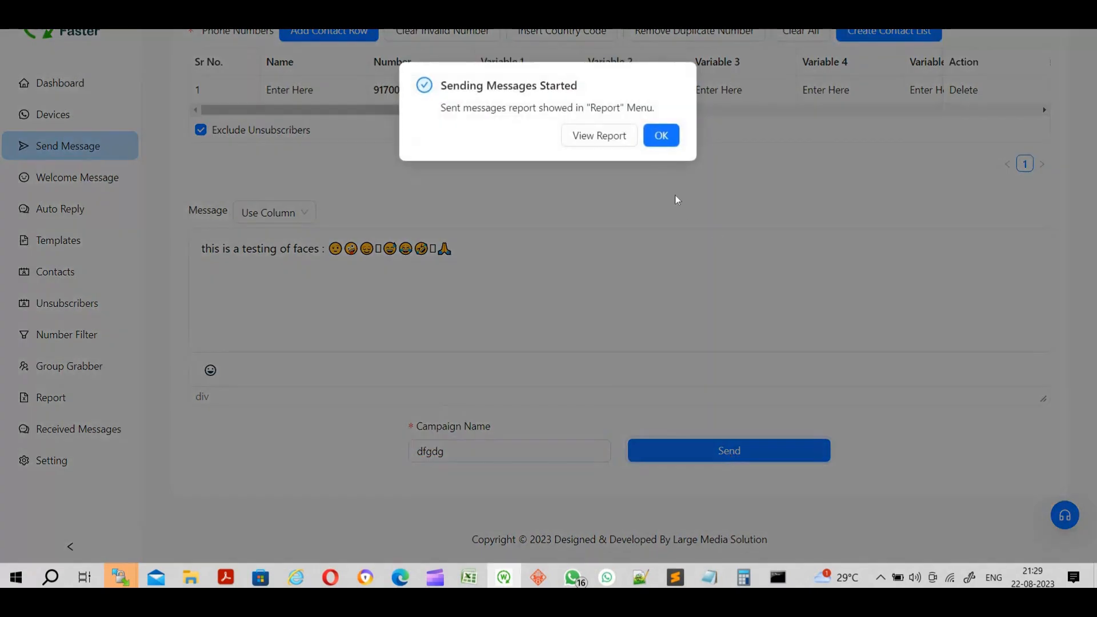
- Check the dfgdg campaign in the report, then view Setting's 30–35-second message delays
{"action": "left_click", "coordinate": [599, 136]}
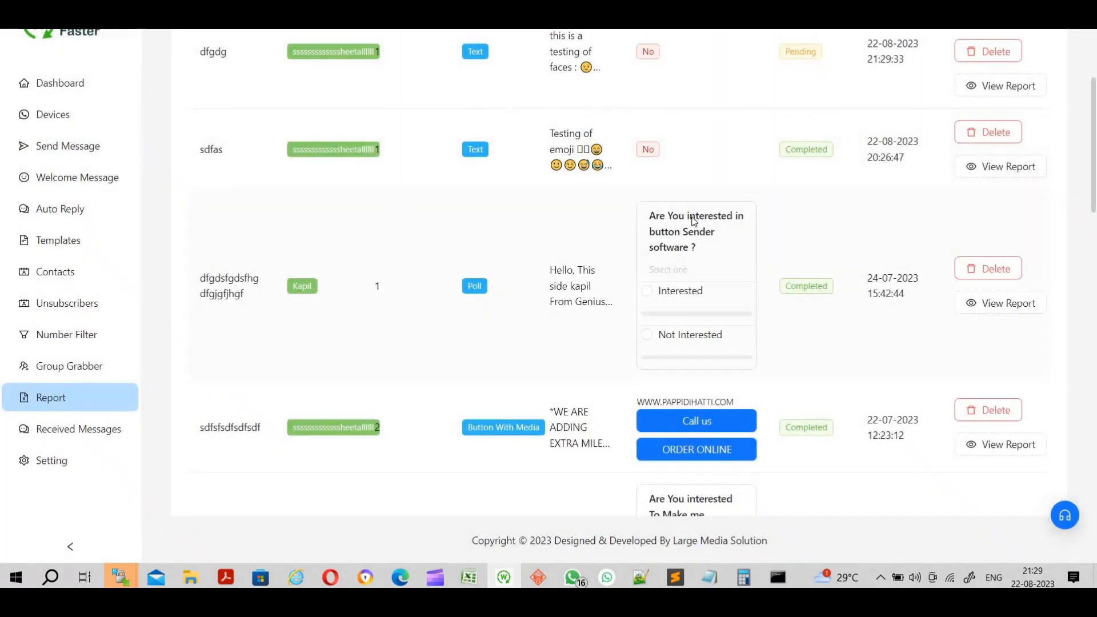
{"action": "scroll", "coordinate": [693, 222], "scroll_direction": "up", "scroll_amount": 3}
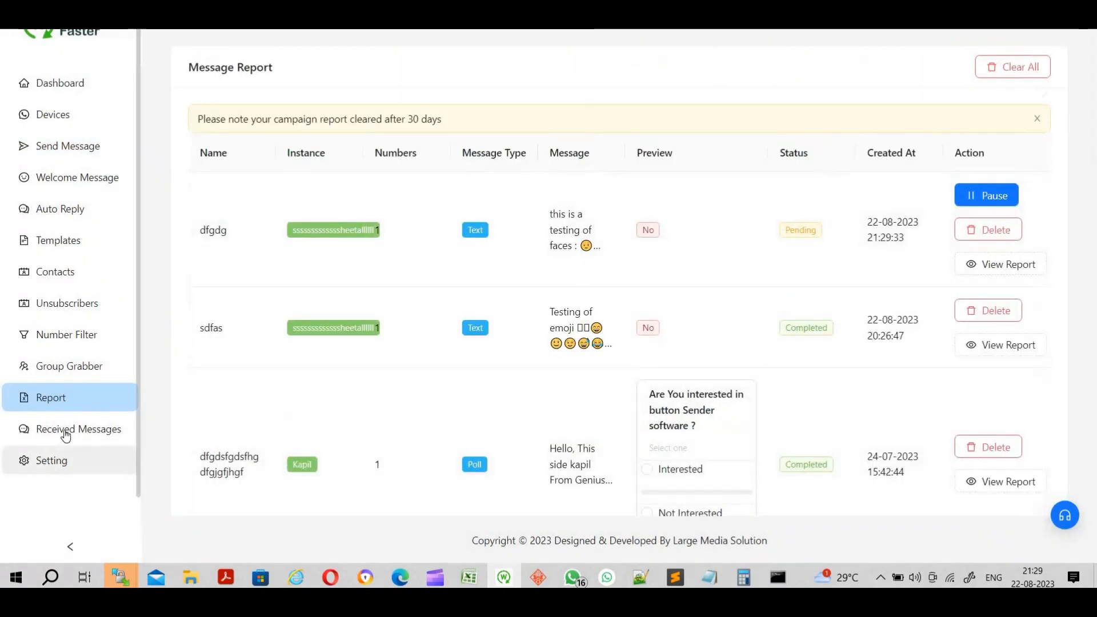
{"action": "left_click", "coordinate": [58, 468]}
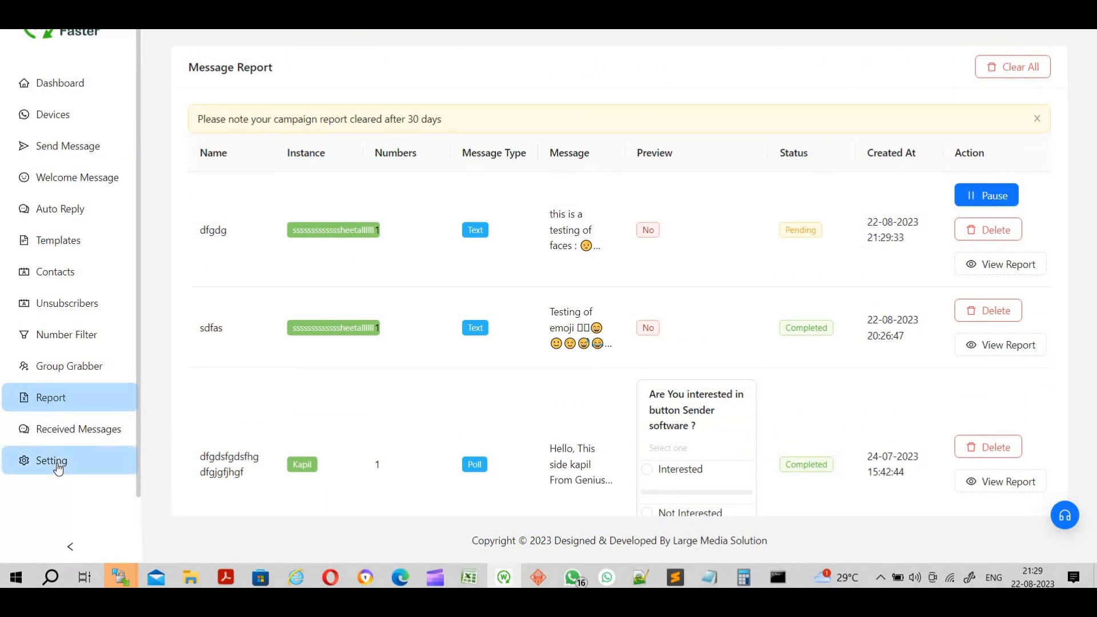
{"action": "left_click", "coordinate": [214, 308]}
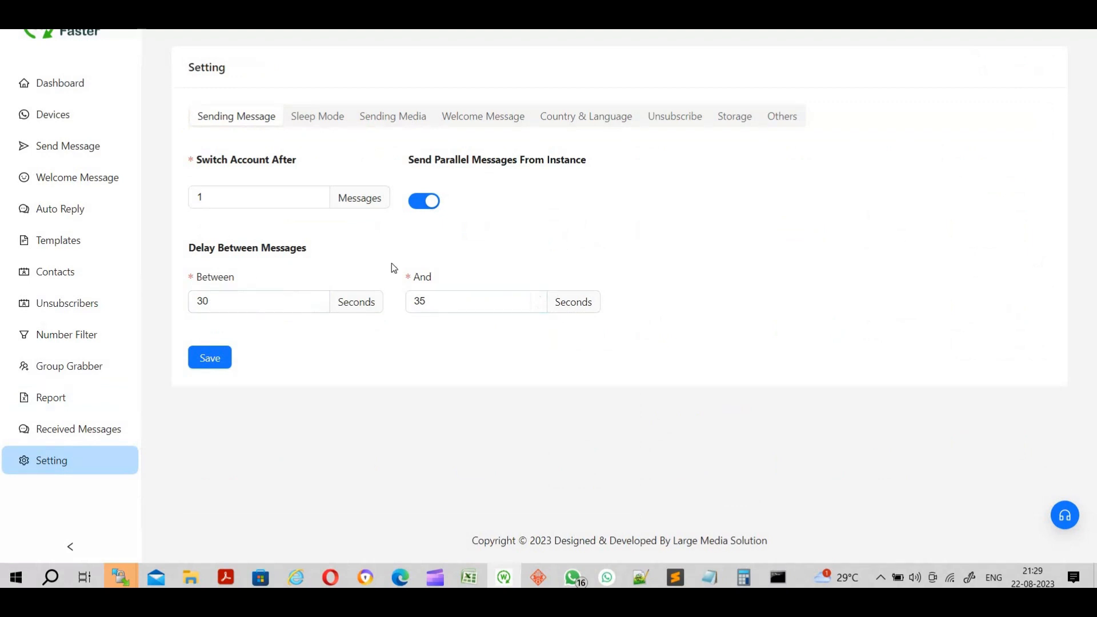
{"action": "left_click", "coordinate": [318, 120]}
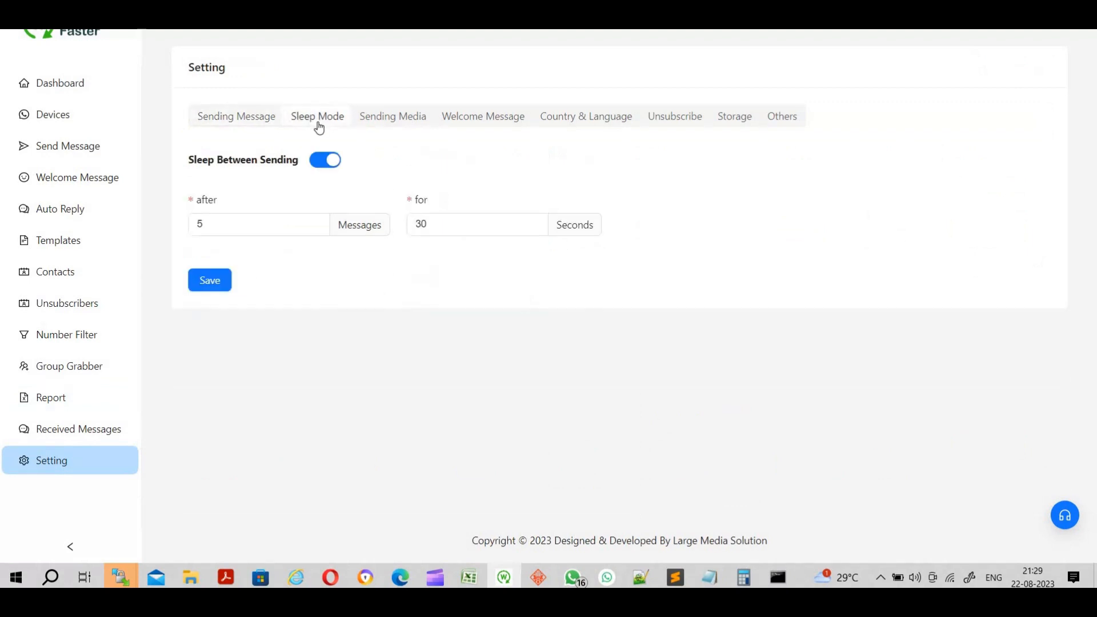
{"action": "left_click", "coordinate": [259, 120]}
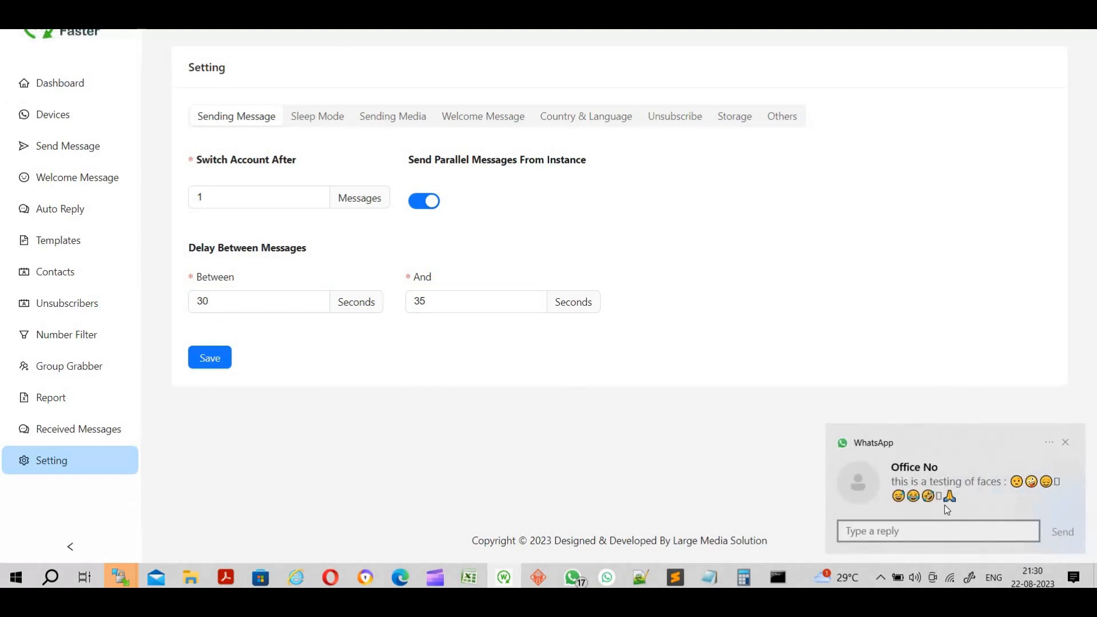
- Open the Office No chat, delete the received faces message for yourself, and minimise WhatsApp
{"action": "left_click", "coordinate": [959, 483]}
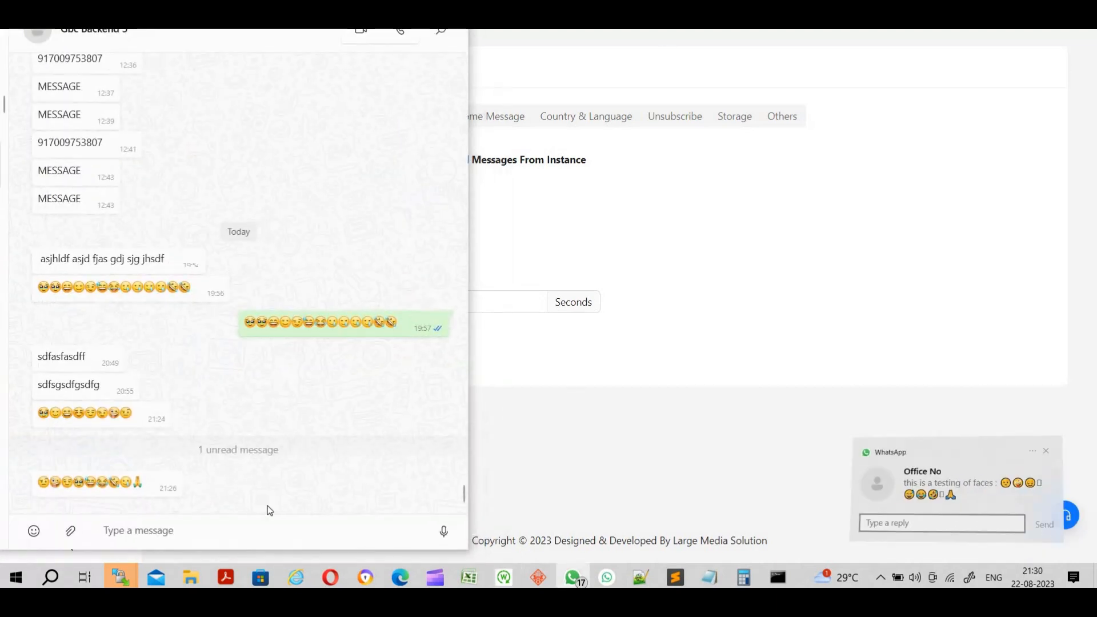
{"action": "double_click", "coordinate": [162, 482]}
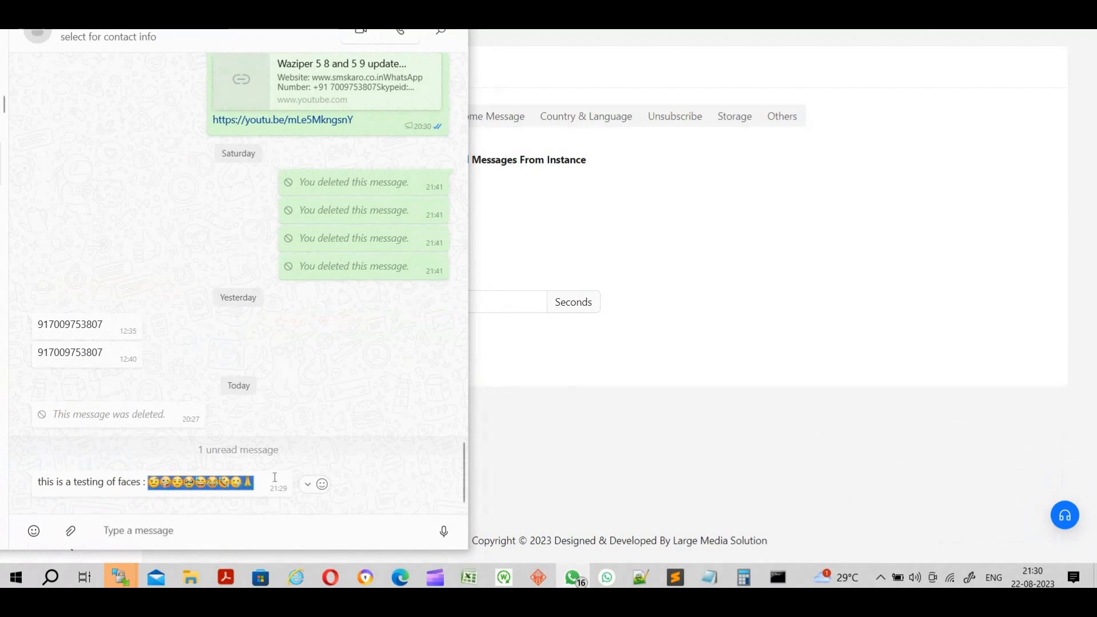
{"action": "left_click", "coordinate": [357, 499]}
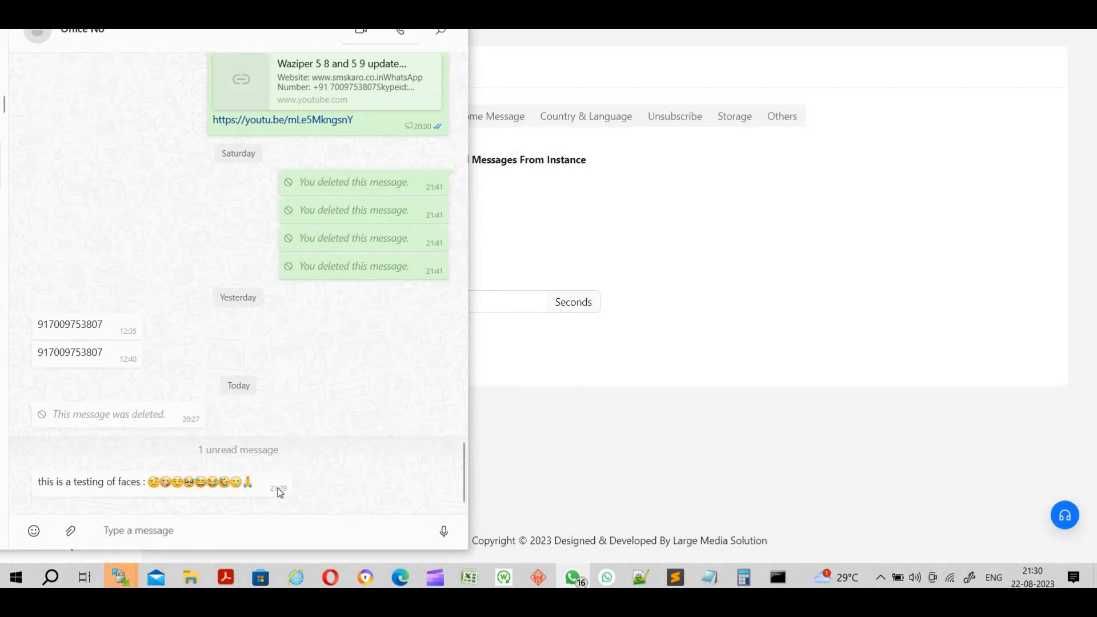
{"action": "left_click", "coordinate": [307, 484]}
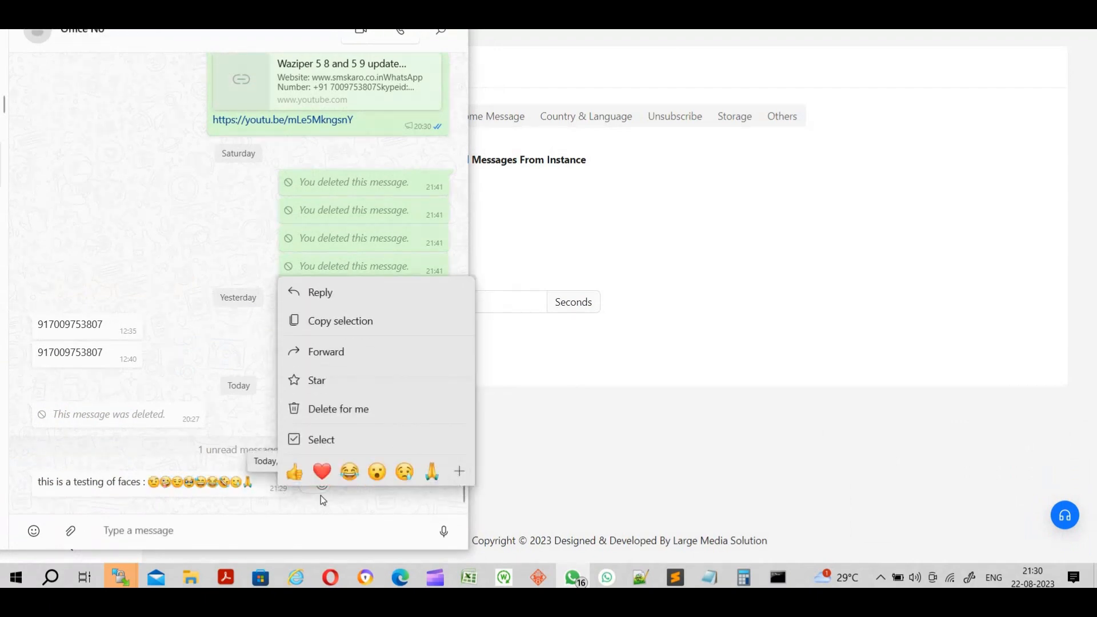
{"action": "left_click", "coordinate": [333, 409]}
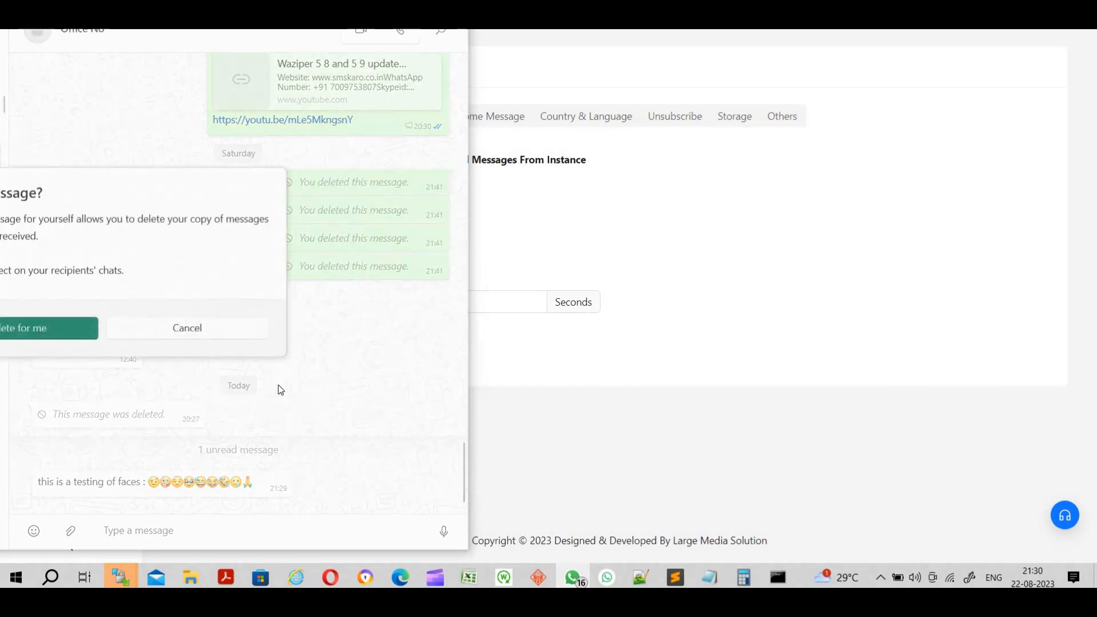
{"action": "left_click", "coordinate": [76, 328]}
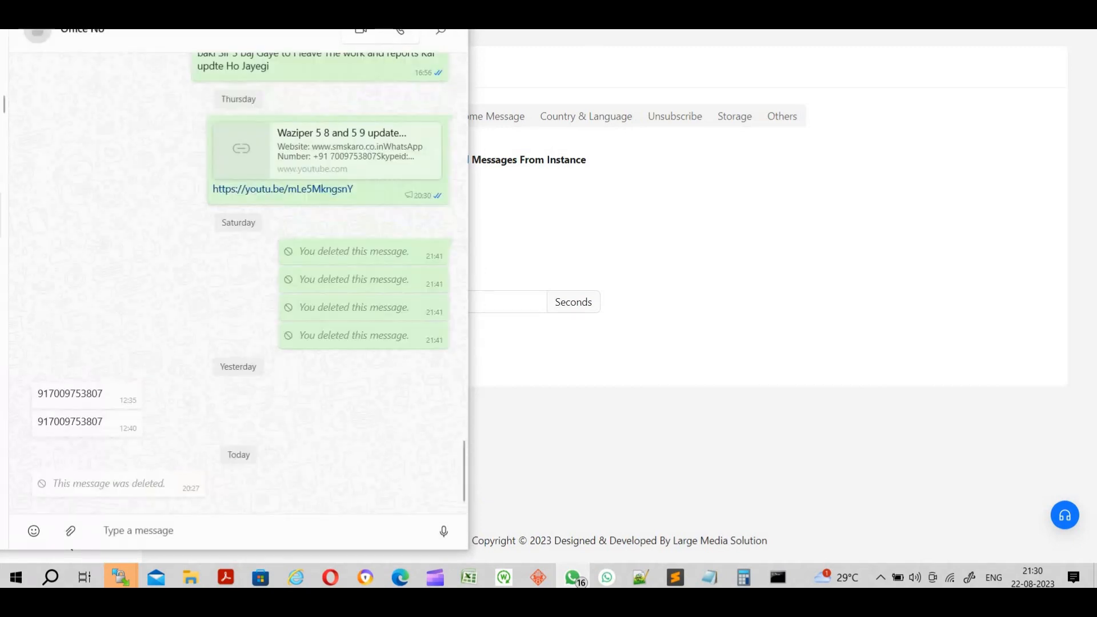
{"action": "left_click", "coordinate": [587, 105]}
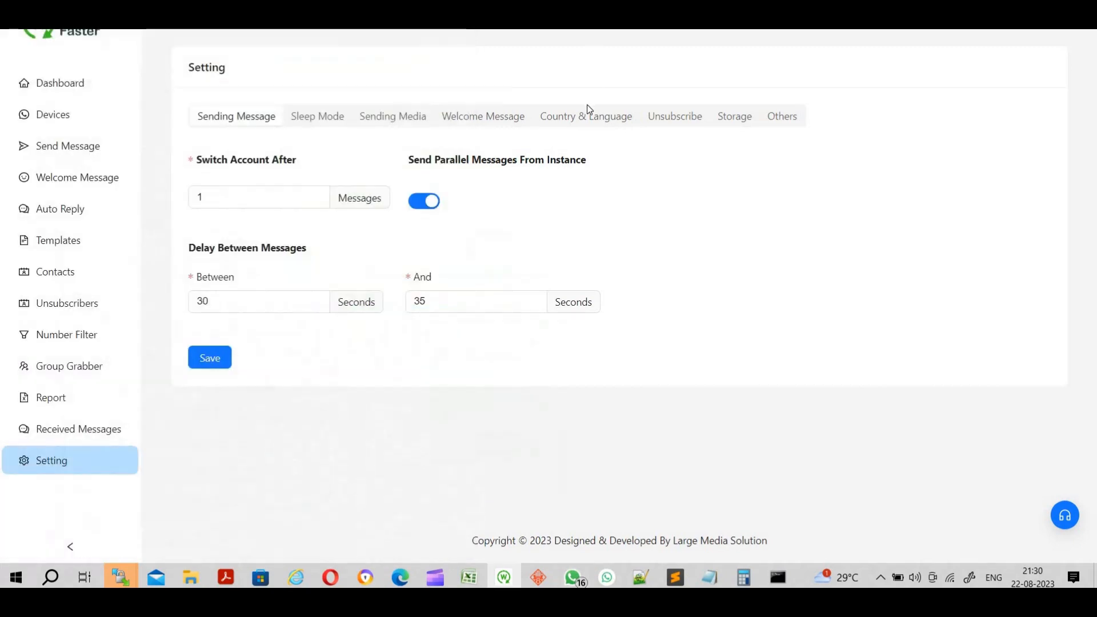